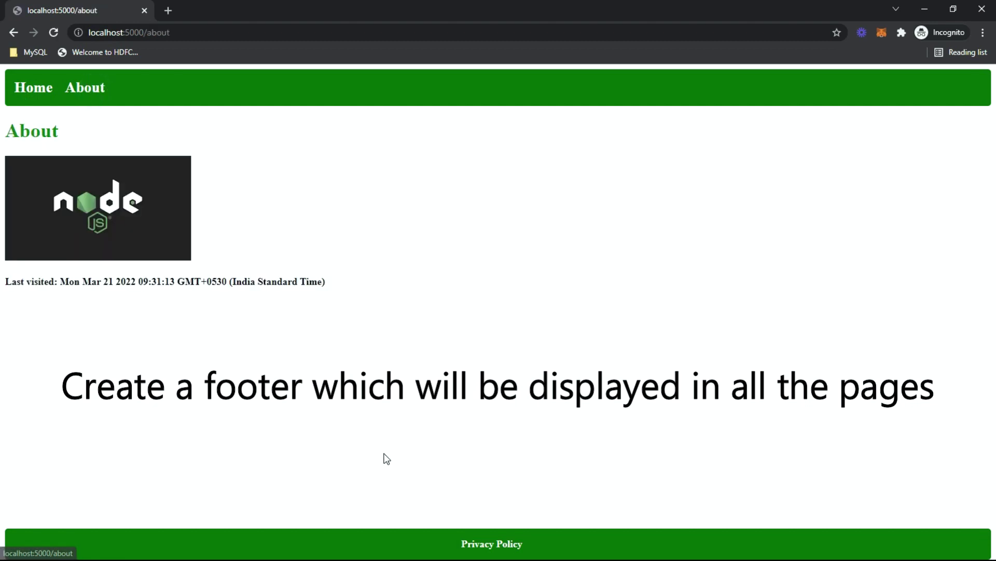
Open the Privacy Policy page from the footer link, then preview and close its downloadable PDF
left_click(513, 549)
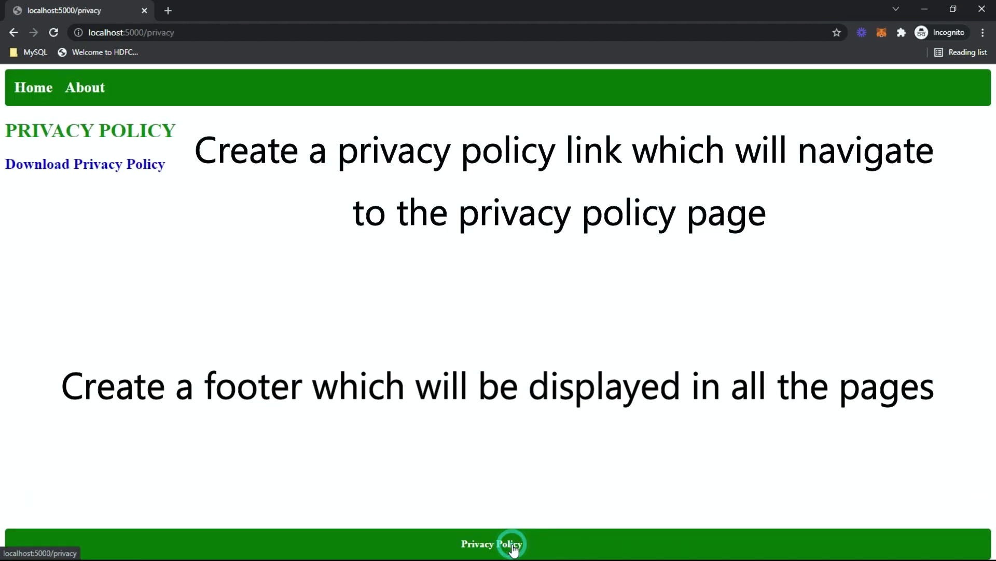
left_click(113, 164)
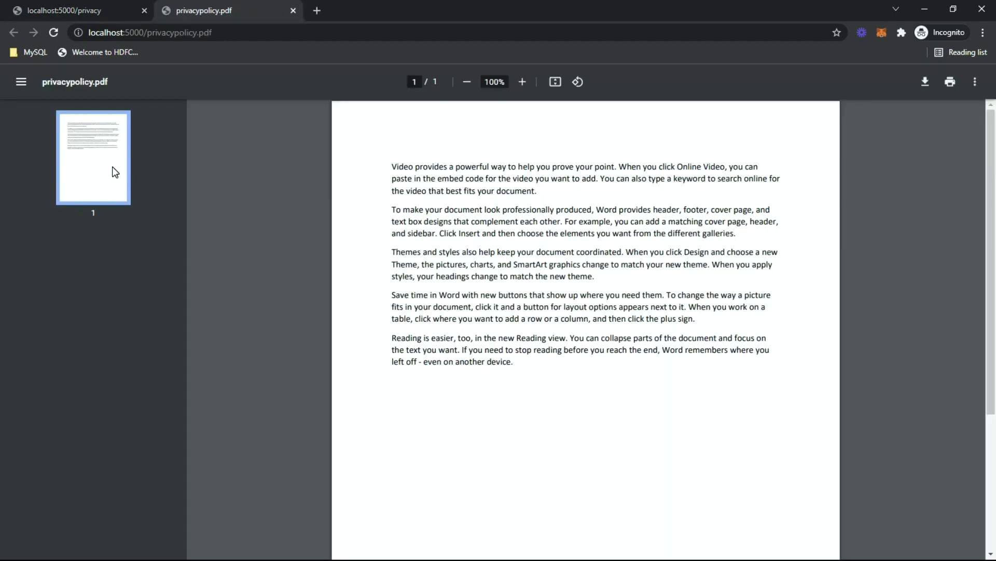
left_click(298, 10)
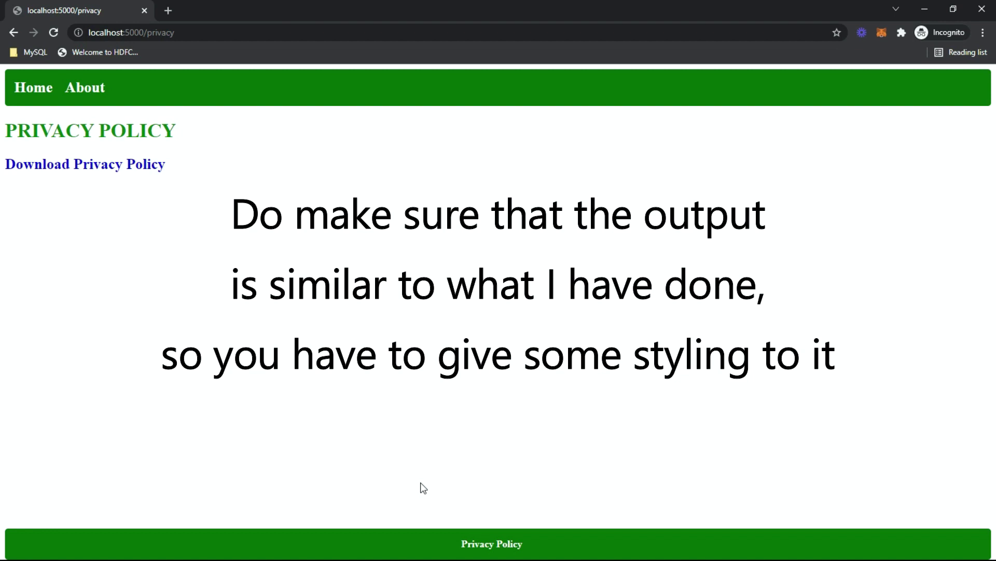
Create a new footer.ejs file inside the partial folder
key("alt+Tab")
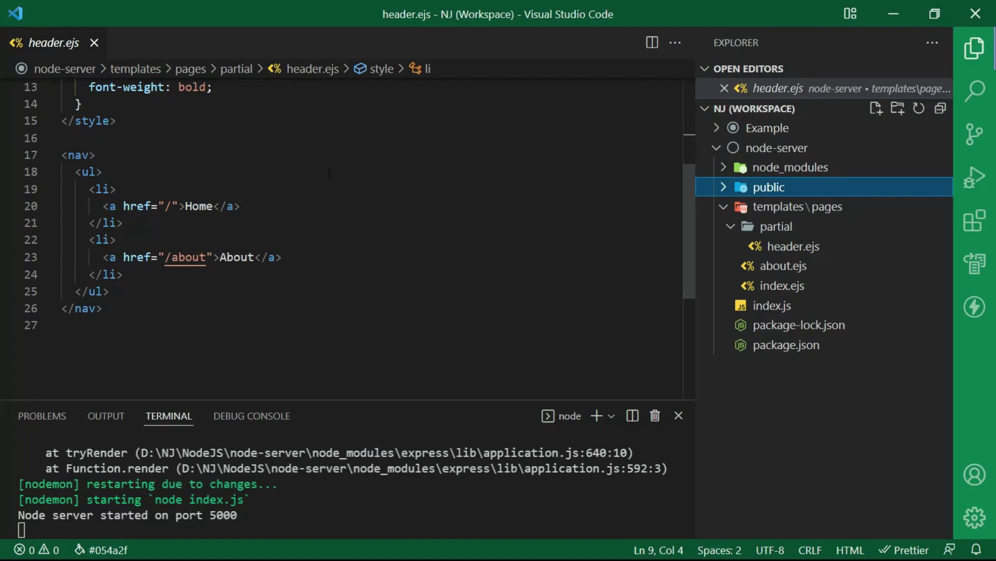
left_click(773, 228)
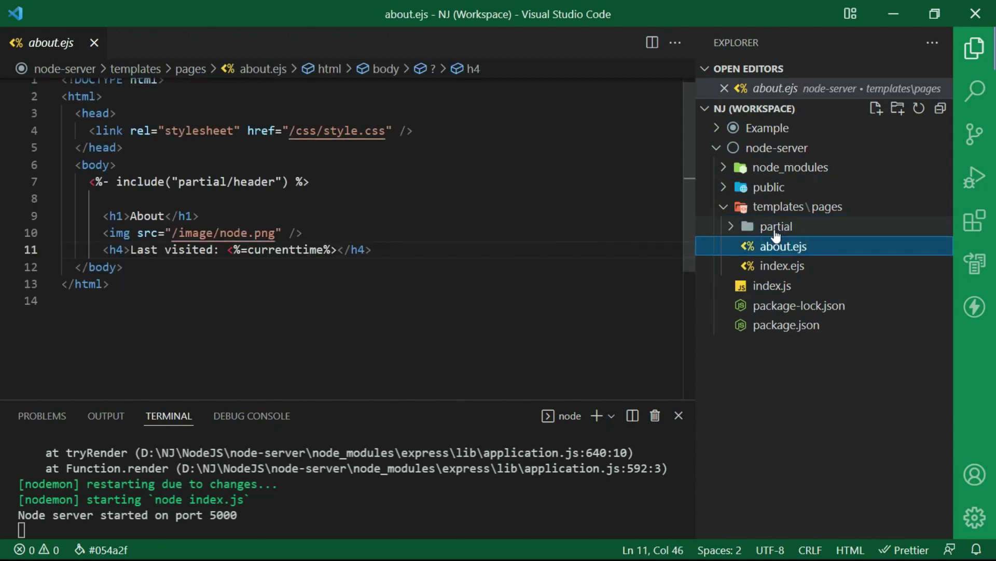
left_click(774, 233)
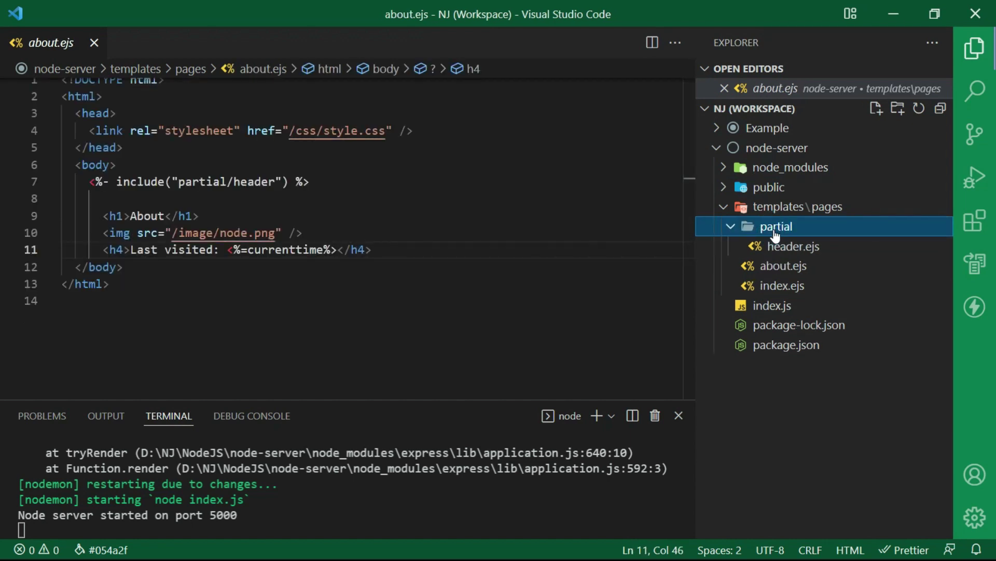
right_click(774, 234)
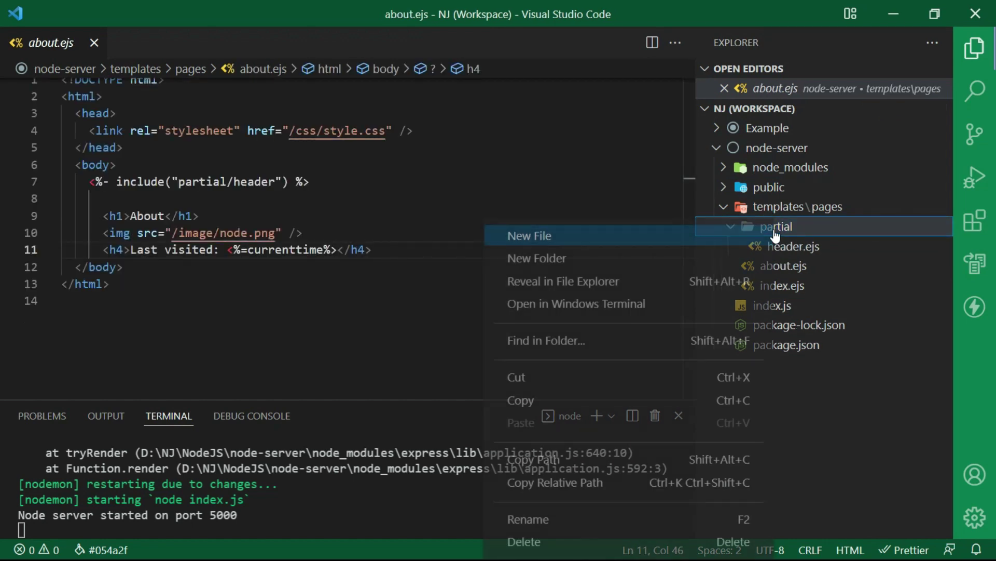
left_click(675, 235)
type("footer")
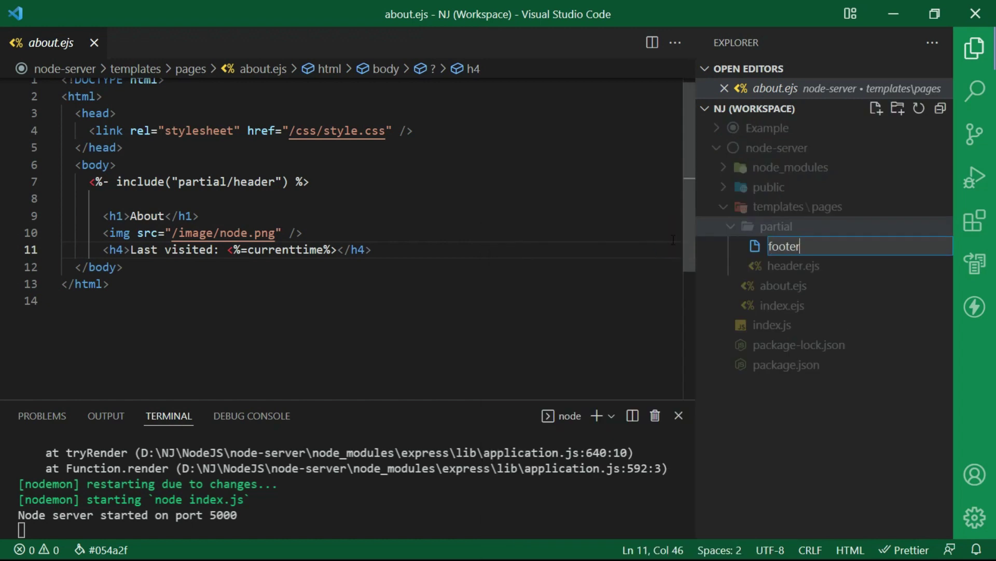
type(".ejs")
key("Return")
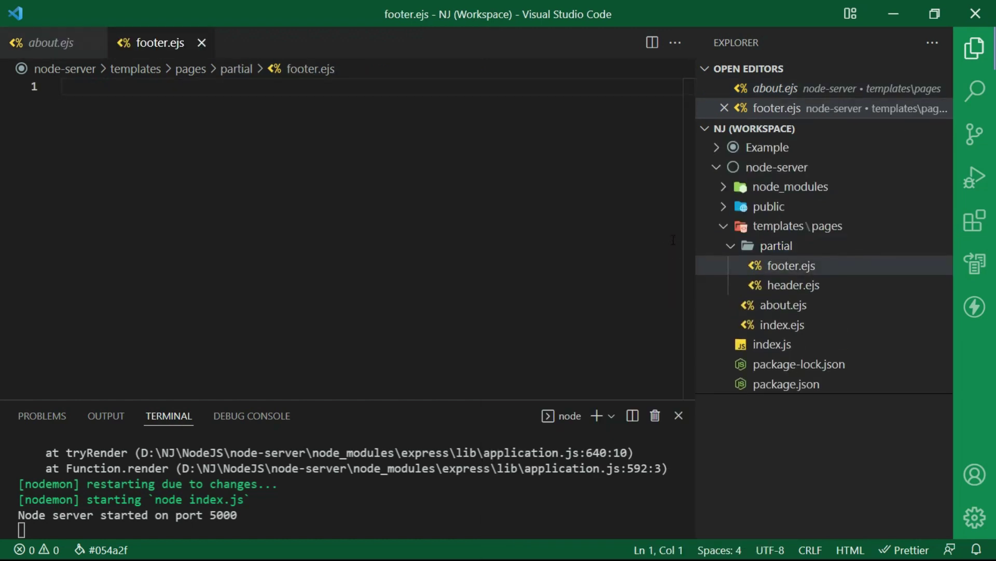
Copy header.ejs markup into footer.ejs, rename Home to Privacy Policy, remove About, and save
left_click(794, 286)
left_click(184, 303)
scroll(183, 303, "up", 2)
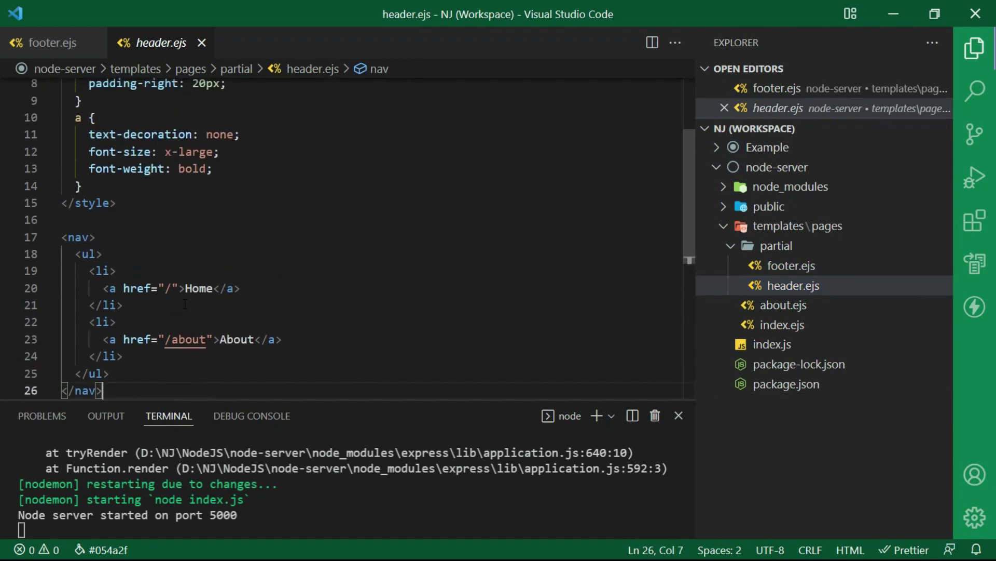
scroll(156, 234, "up", 2)
key("ctrl+a")
key("ctrl+c")
left_click(53, 42)
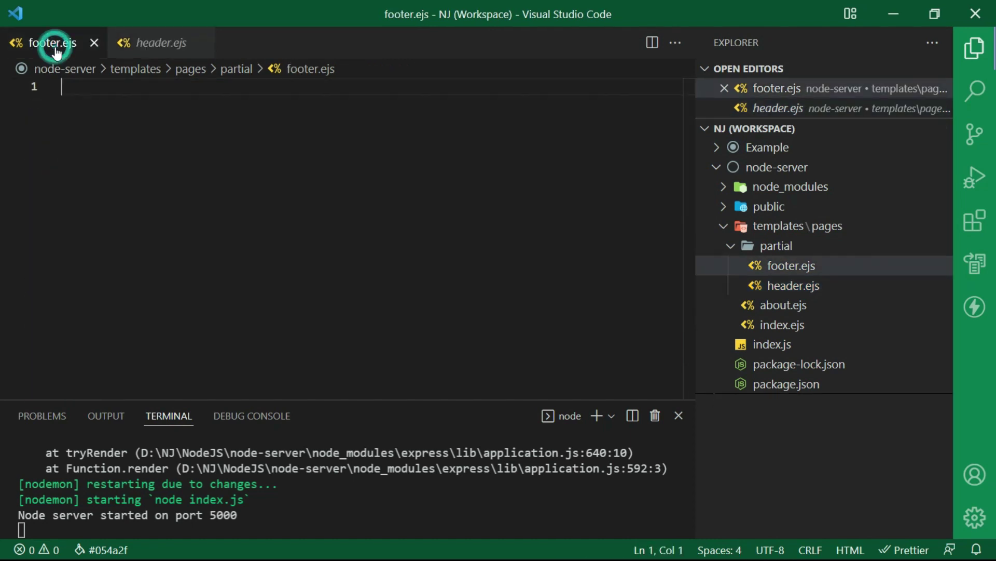
key("ctrl+v")
scroll(311, 234, "down", 1)
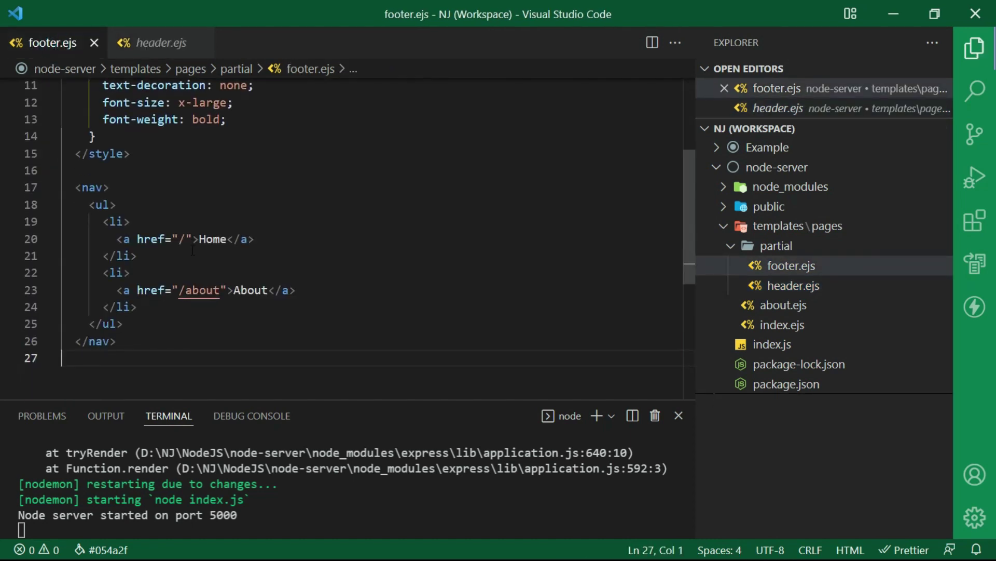
double_click(213, 240)
type("Privacy P")
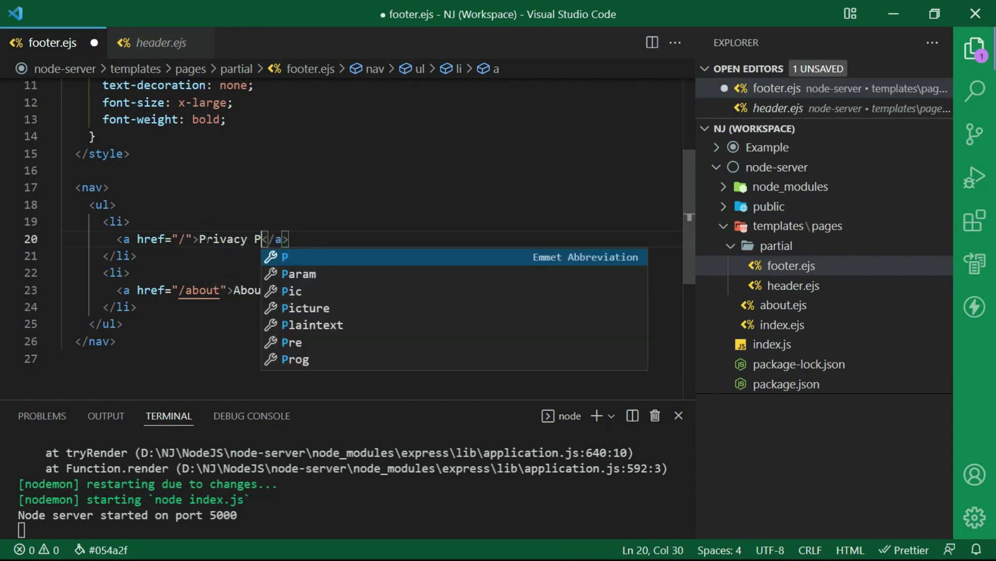
type("olicy")
left_click_drag(90, 273, 137, 307)
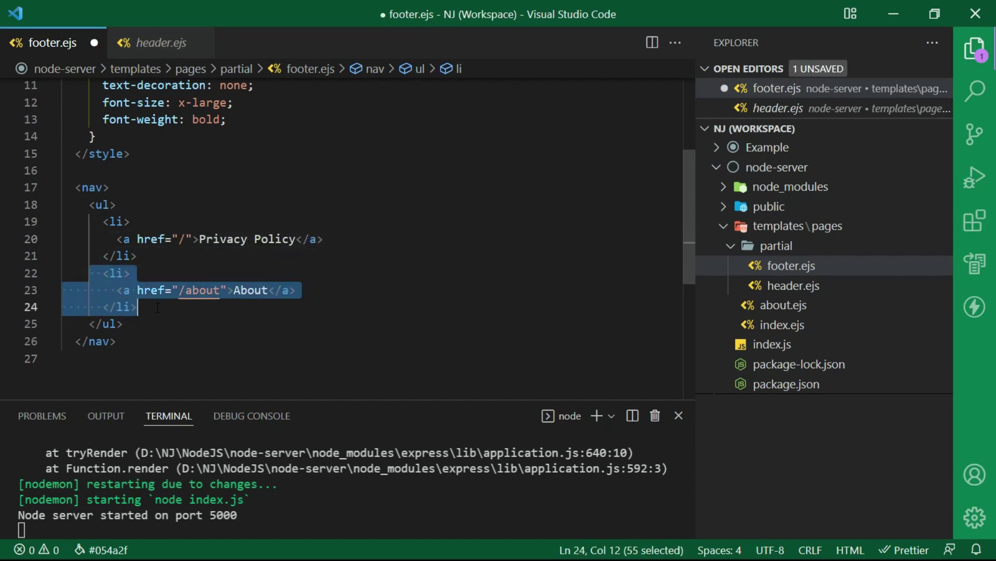
key("BackSpace")
key("BackSpace")
key("ctrl+s")
scroll(246, 164, "up", 2)
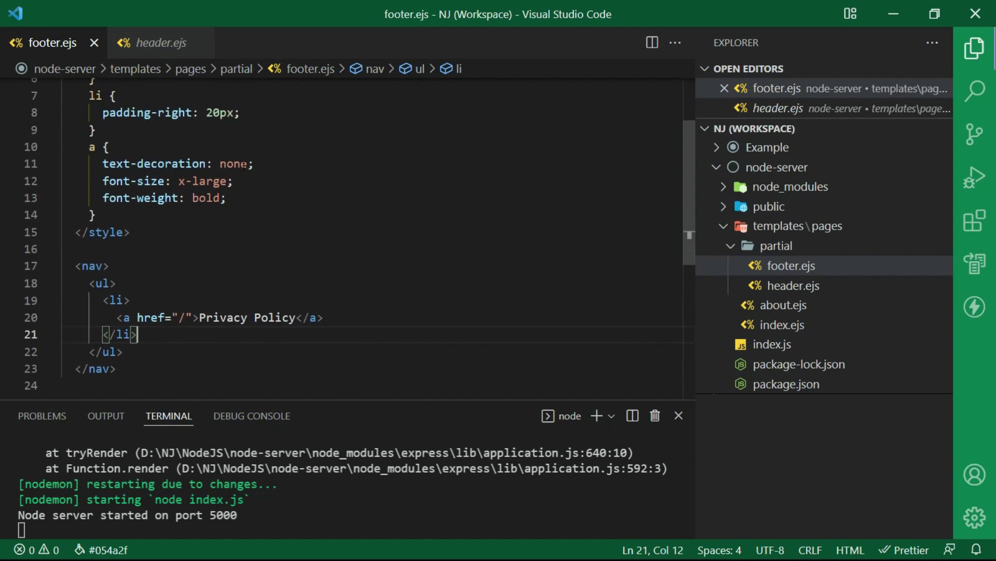
scroll(246, 165, "down", 1)
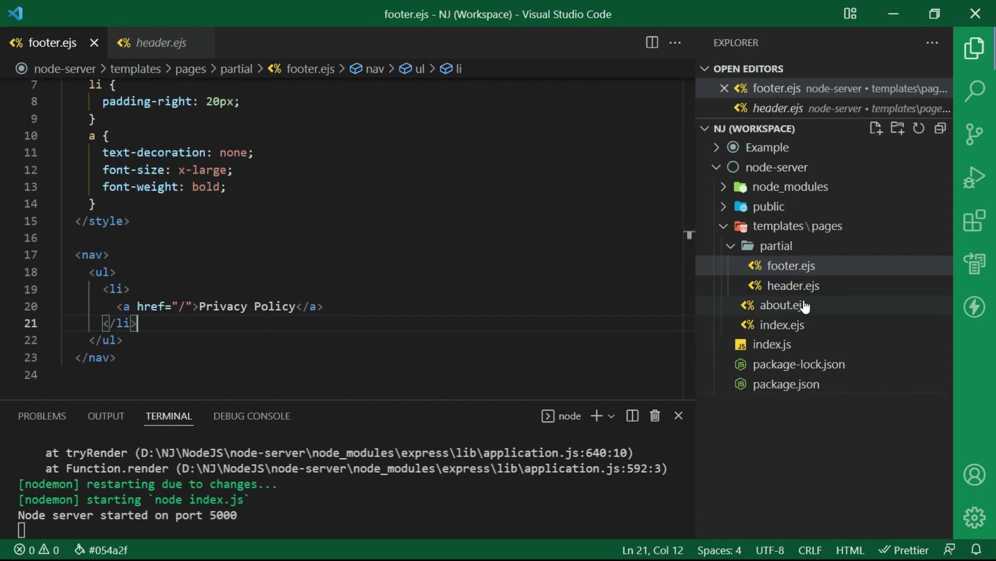
Add <%- include("partial/footer") %> after the value line in index.ejs and save
key("ctrl+shift+e")
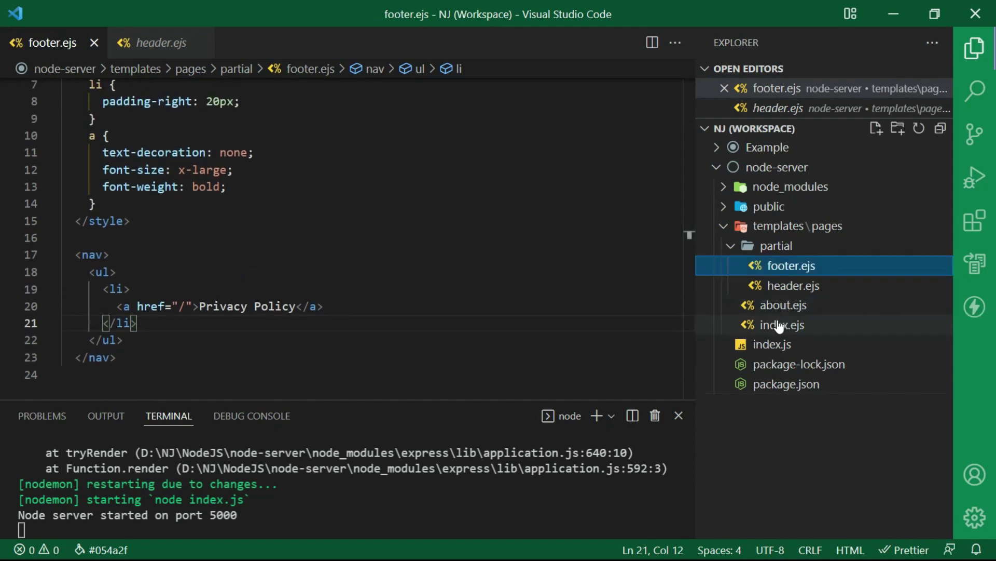
left_click(779, 326)
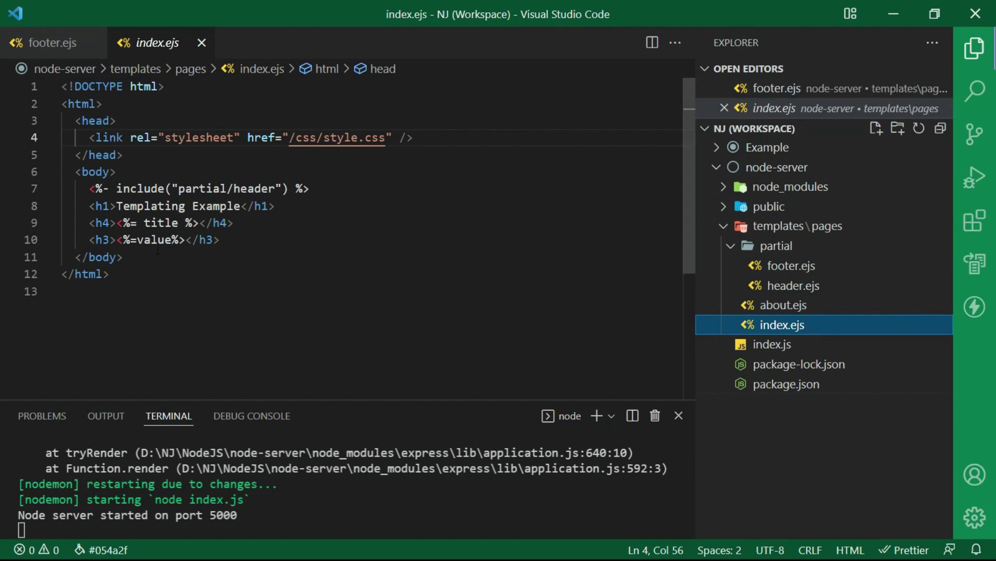
left_click(241, 241)
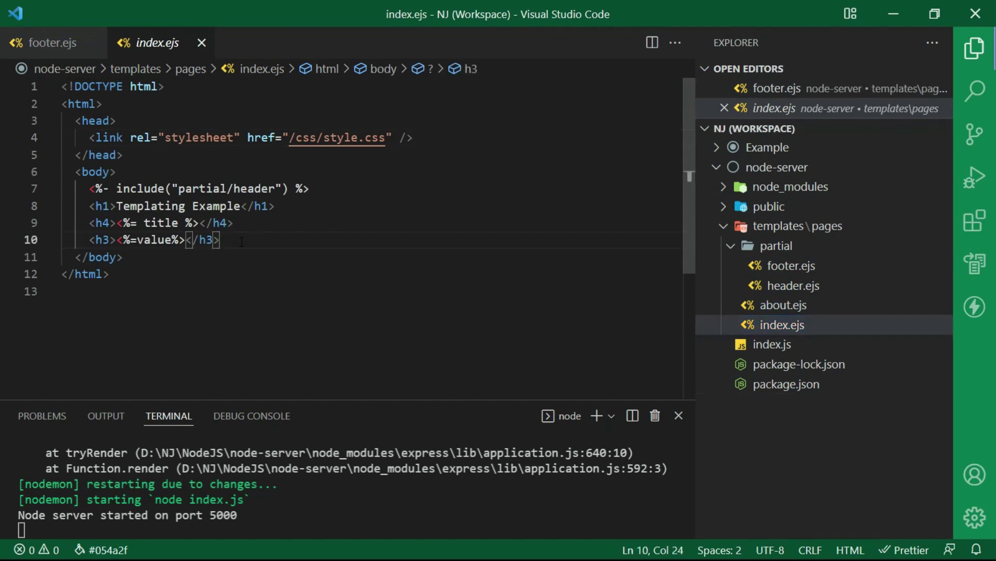
key("Return")
type("<%- incl")
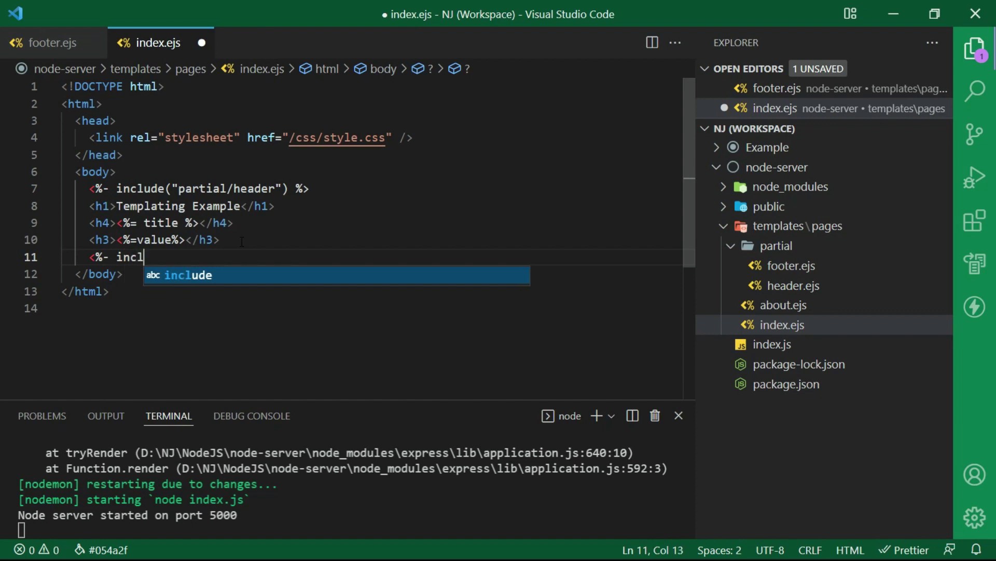
type("ude(\"par")
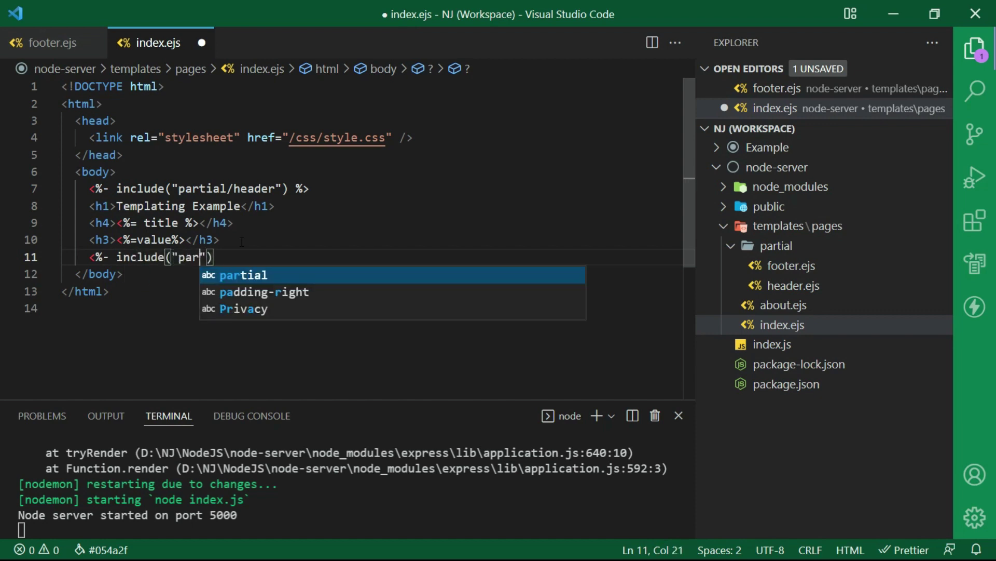
type("tial/footer\") %>")
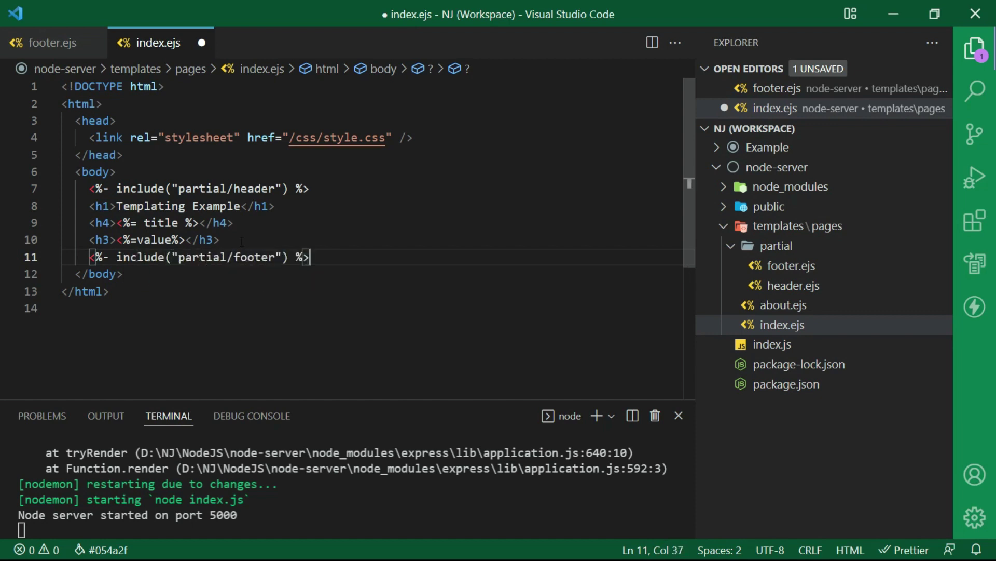
key("ctrl+s")
Paste the footer include line below Last visited in about.ejs and save
key("ctrl+shift+Left")
key("ctrl+shift+Left")
key("ctrl+shift+Left")
key("ctrl+shift+Left")
key("ctrl+shift+Left")
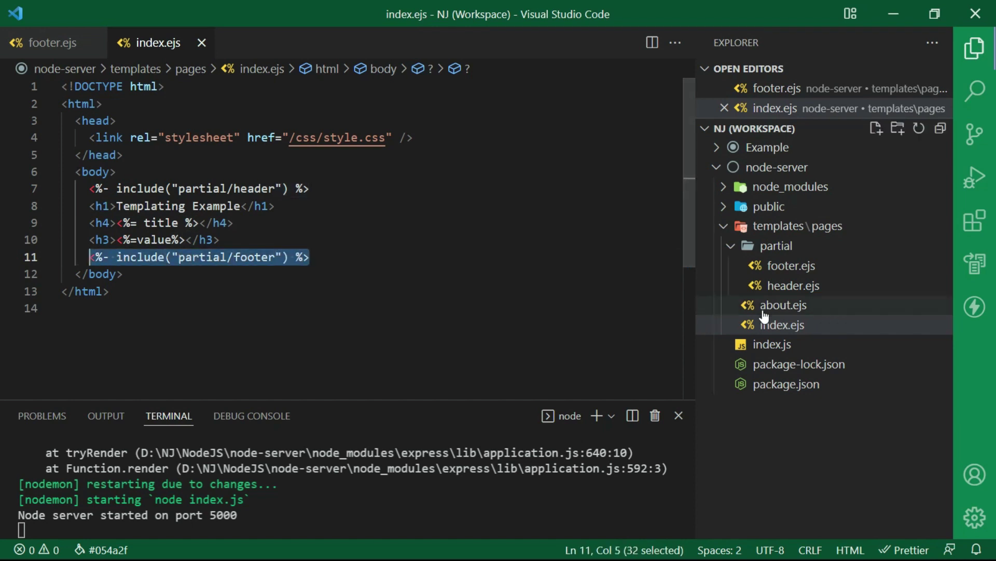
left_click(758, 304)
left_click(395, 257)
key("Return")
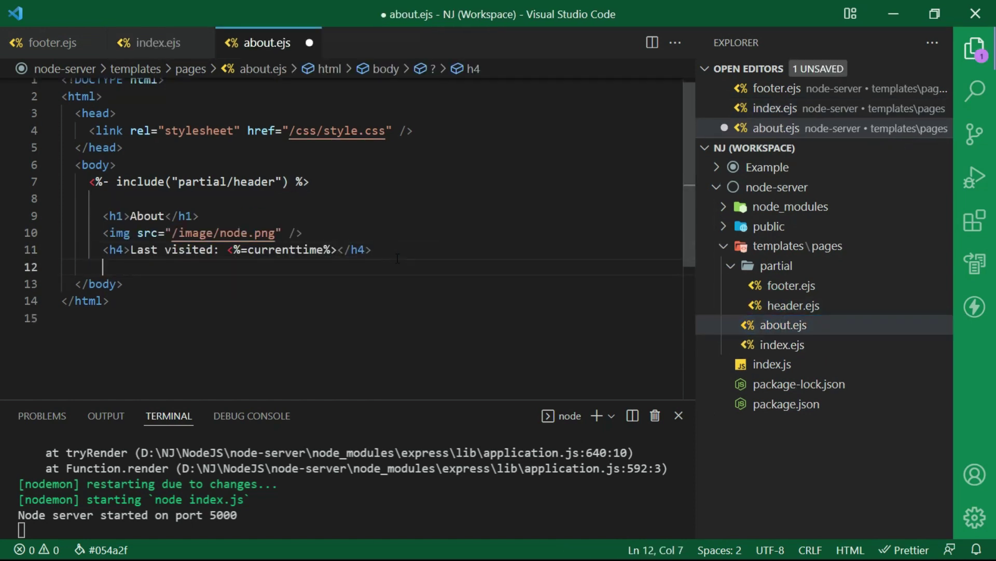
key("ctrl+v")
key("ctrl+s")
Reload localhost:5000 in Chrome and open the About page to check the Privacy Policy link
key("shift+alt+f")
key("alt+Tab")
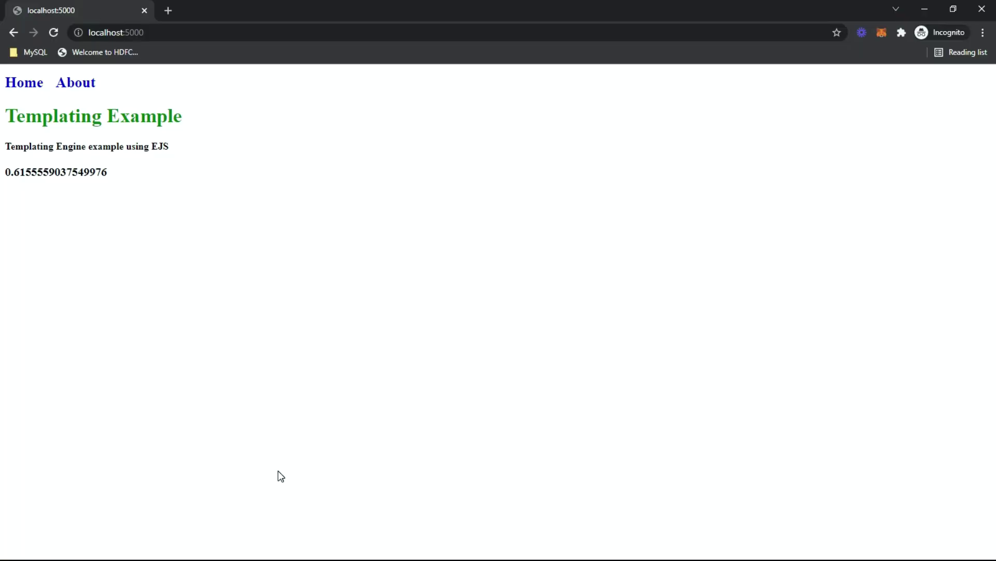
left_click(53, 32)
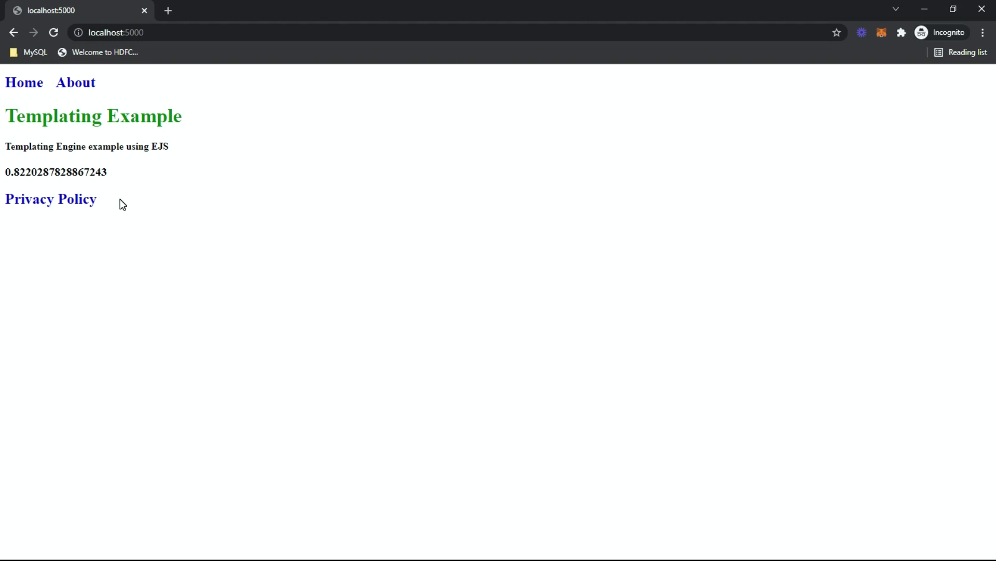
left_click(78, 84)
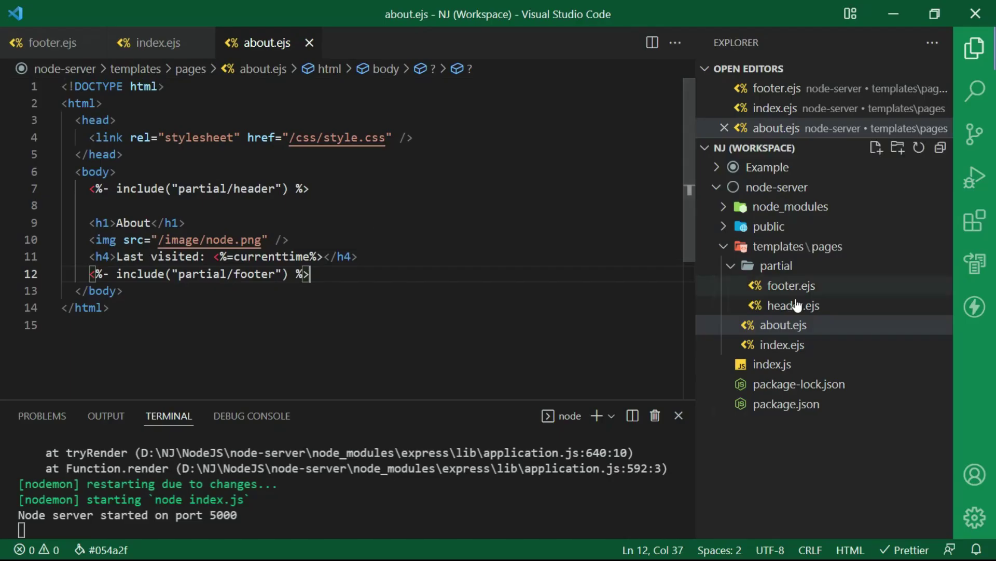
Remove the embedded style blocks from header.ejs and footer.ejs, and save the footer
left_click(734, 305)
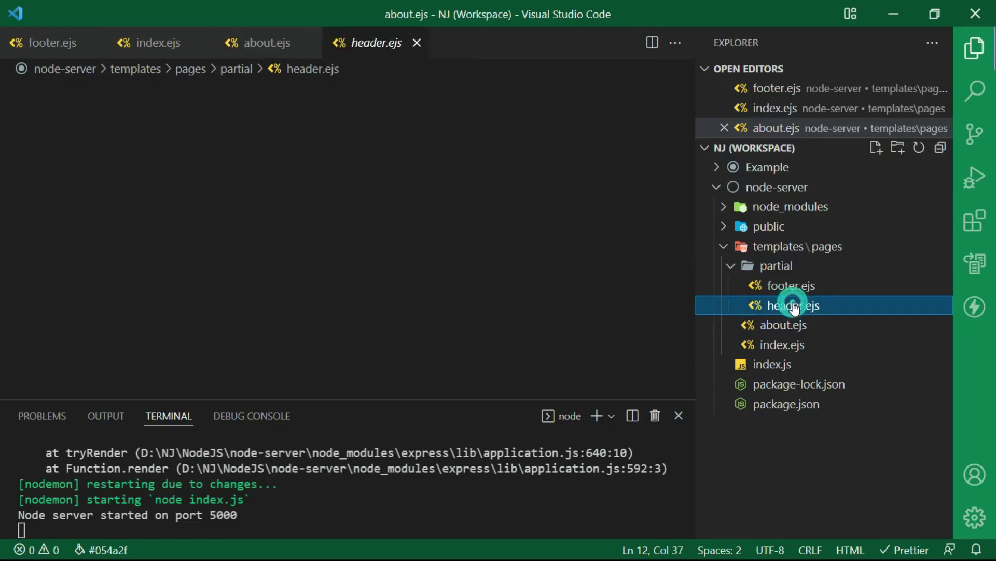
mouse_move(82, 308)
left_mouse_down()
mouse_move(40, 131)
mouse_move(45, 104)
left_mouse_up()
key("Delete")
left_click_drag(117, 104, 44, 80)
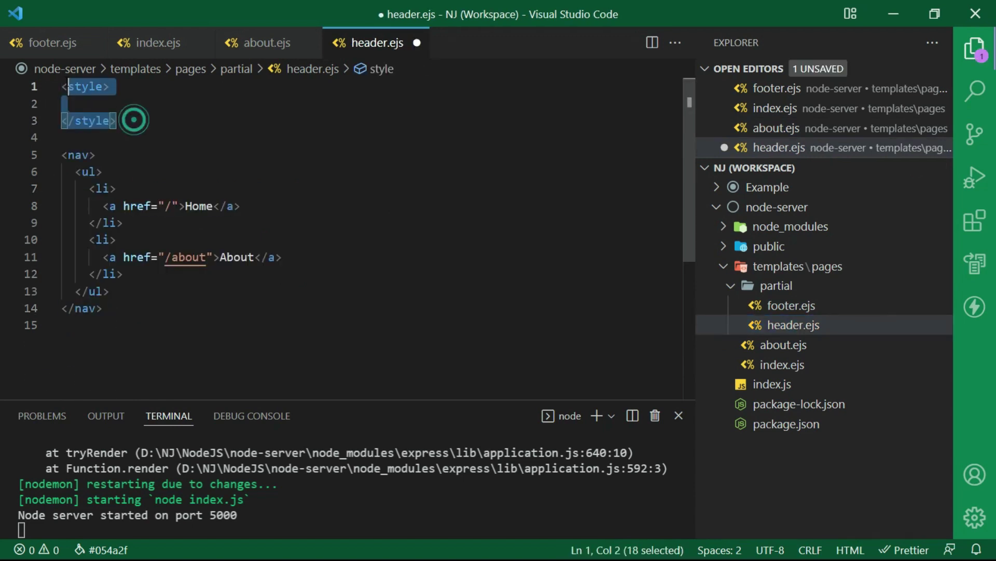
key("Delete")
key("Delete")
left_click(782, 305)
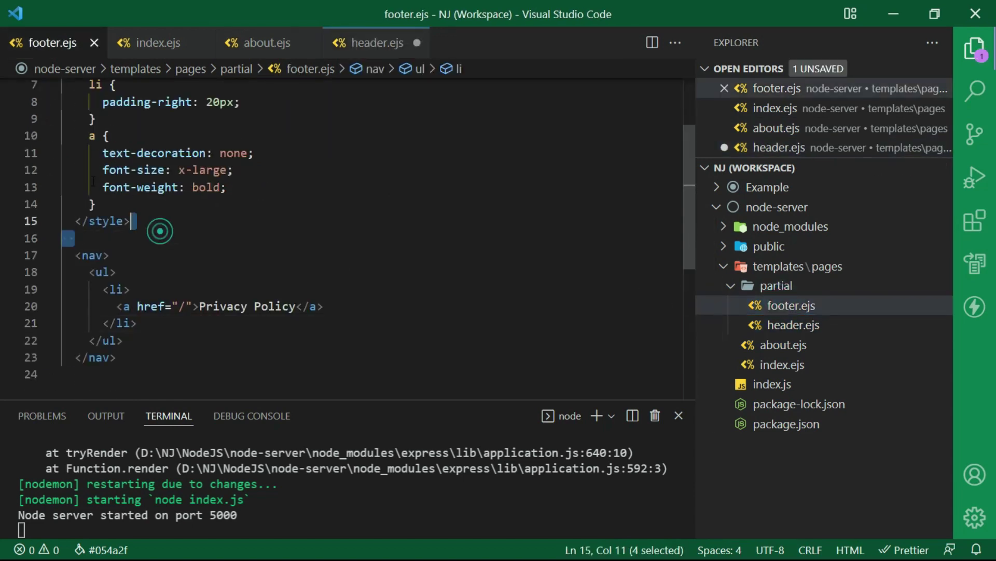
left_click_drag(156, 224, 47, 82)
key("ctrl+c")
key("Delete")
key("Delete")
key("Delete")
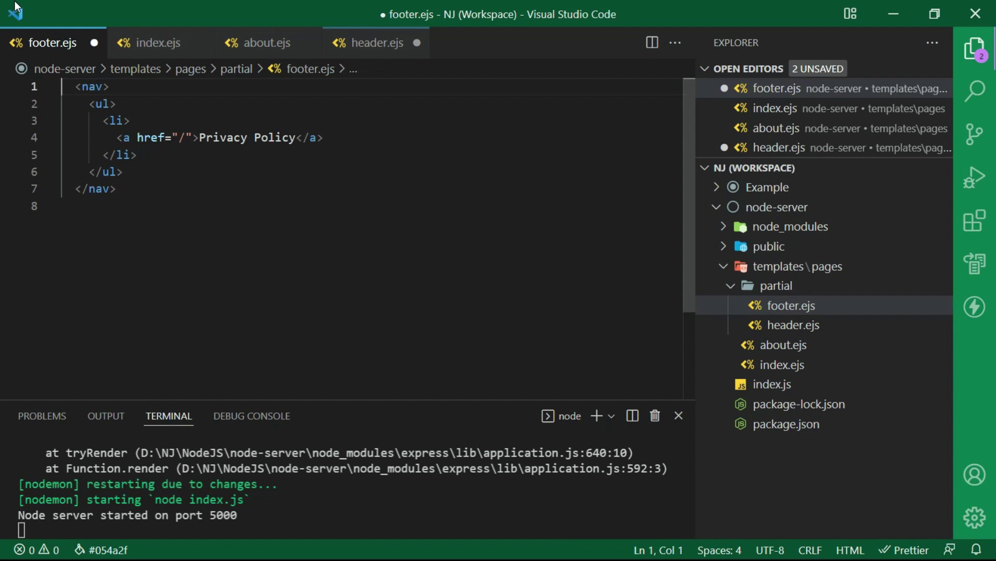
key("ctrl+s")
Paste the ul, li and a rules into public/css/style.css after the h1 rule
left_click(768, 246)
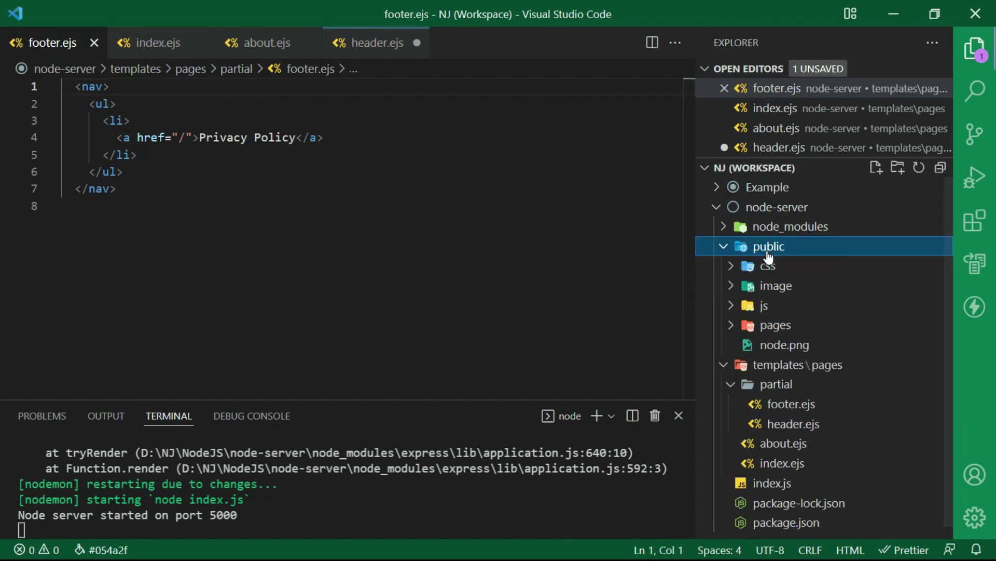
left_click(768, 267)
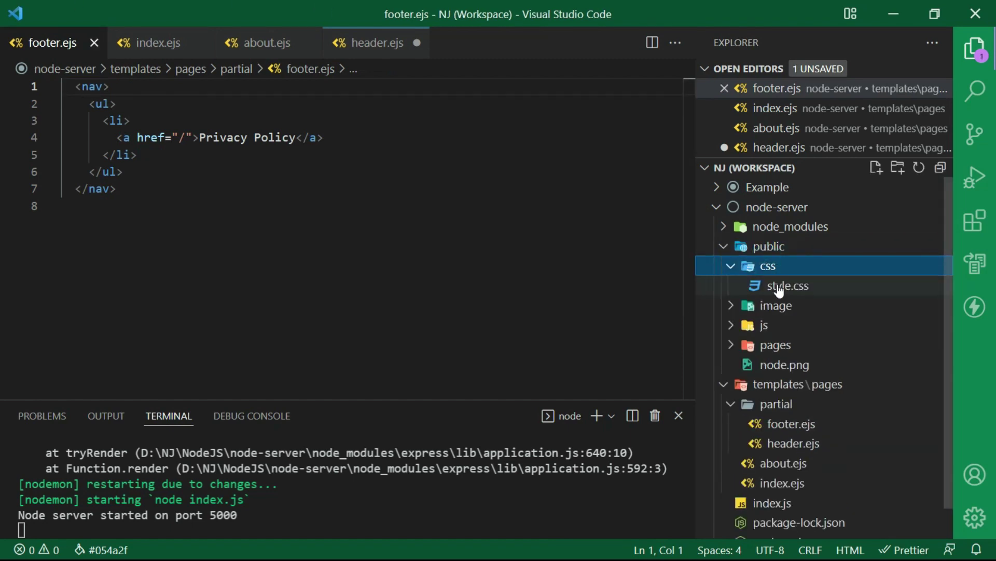
left_click(777, 288)
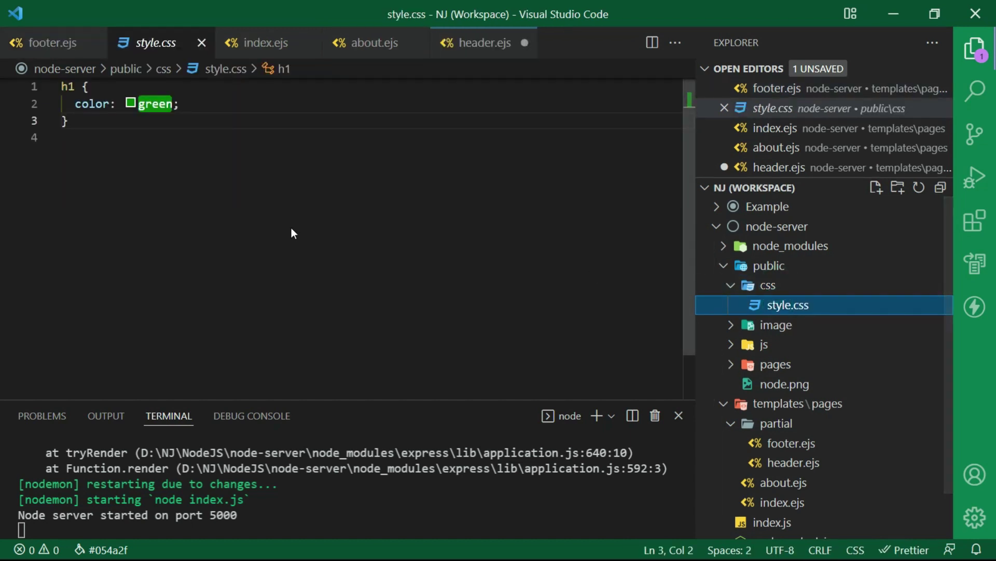
left_click(83, 117)
key("ctrl+v")
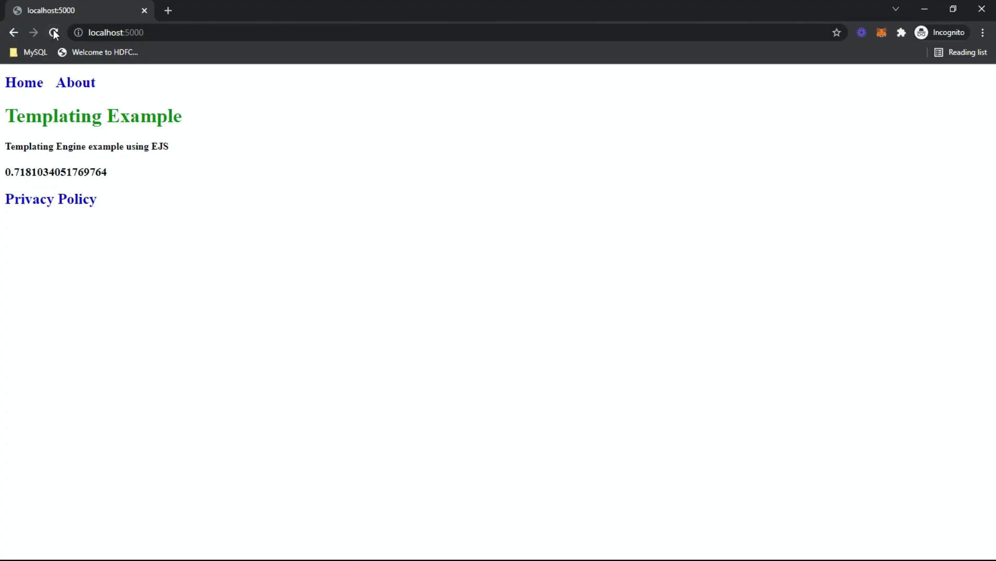
Reload the site to view the styled links, then give footer.ejs's nav class="footer" and save
left_click(53, 33)
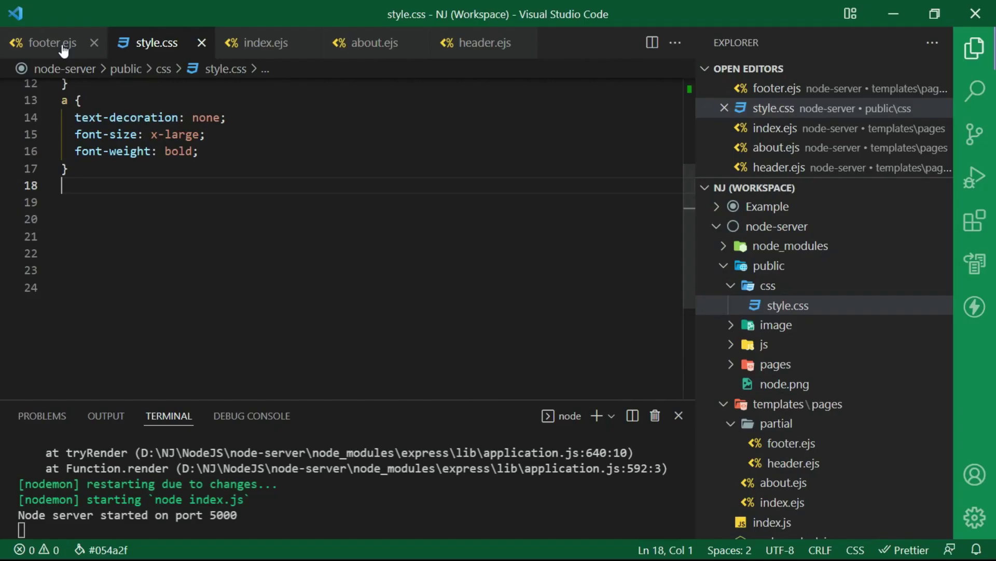
left_click(53, 42)
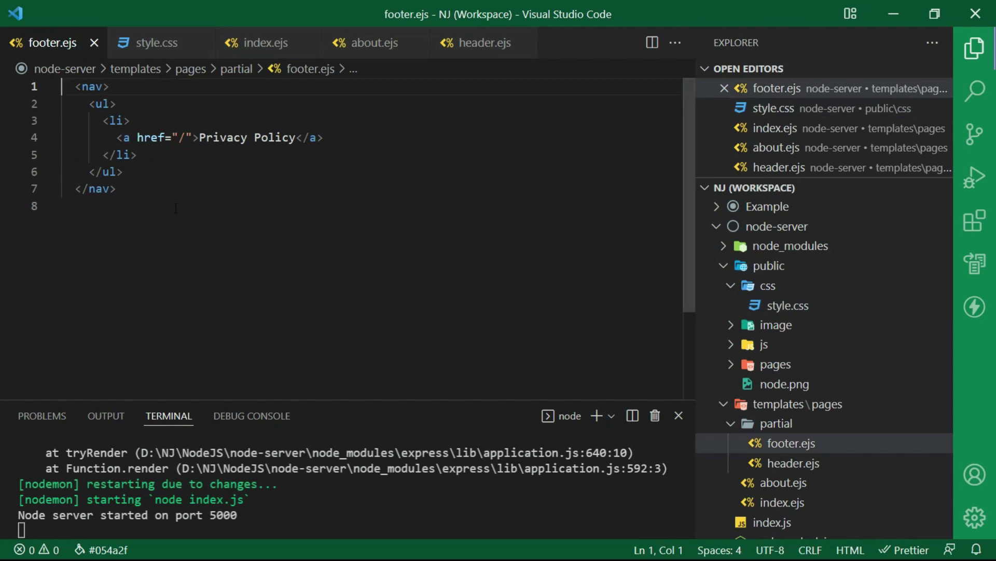
left_click(103, 87)
type("class")
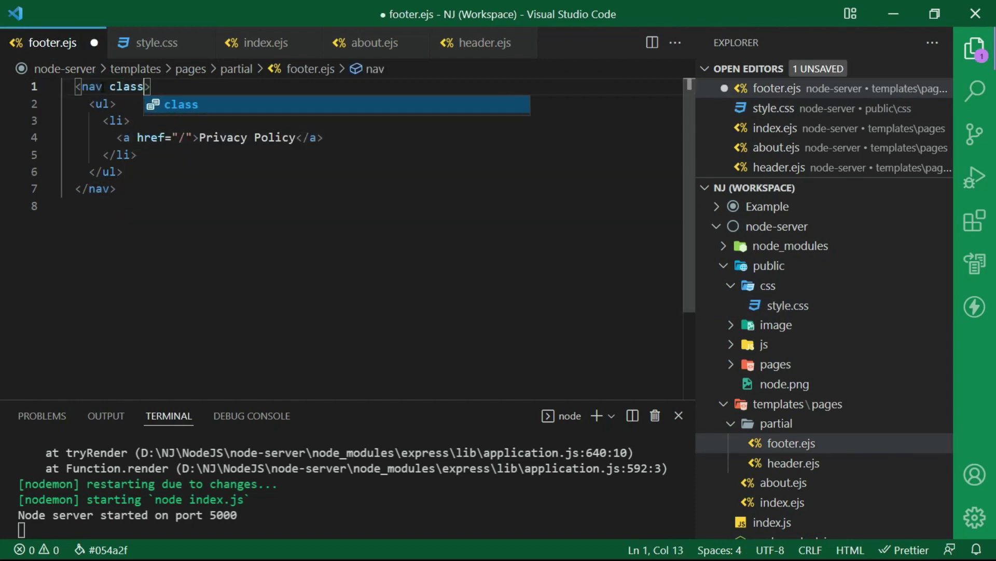
key("Return")
type("footer")
key("ctrl+s")
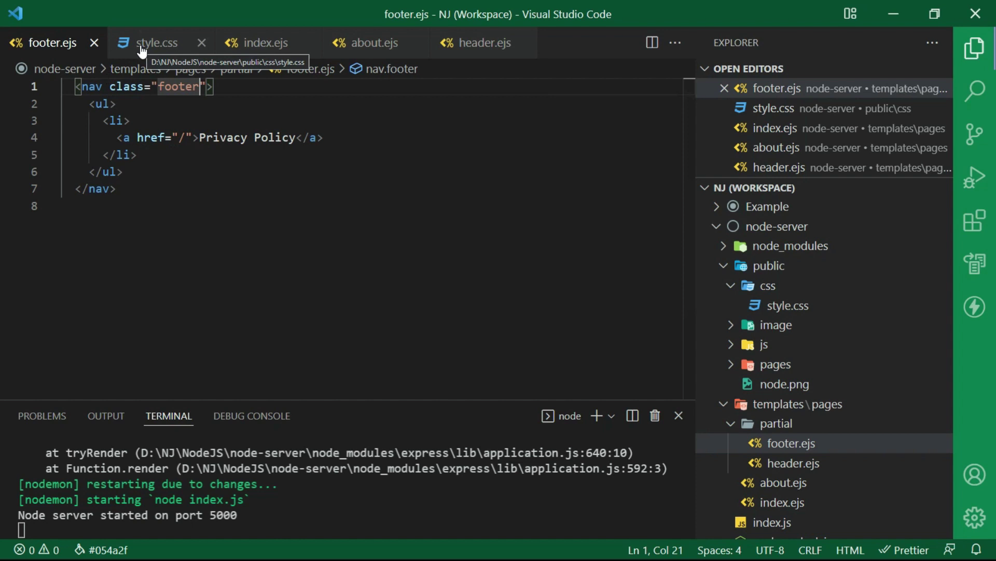
Add a .footer rule with display flex and justify-content center, save, and preview it
left_click(155, 42)
key("Return")
type(".footer")
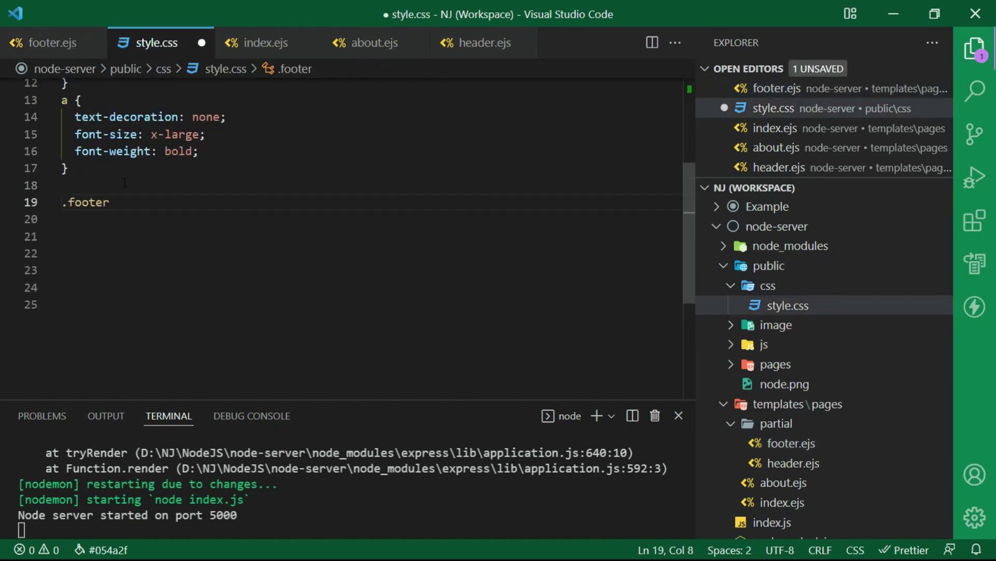
type("{")
key("Return")
type("d")
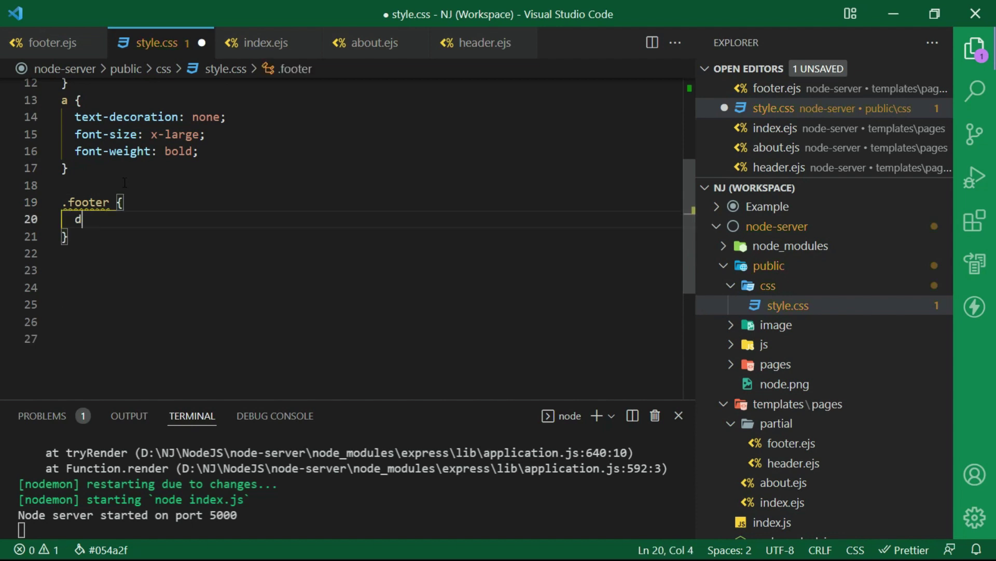
key("Return")
type("flex;   ")
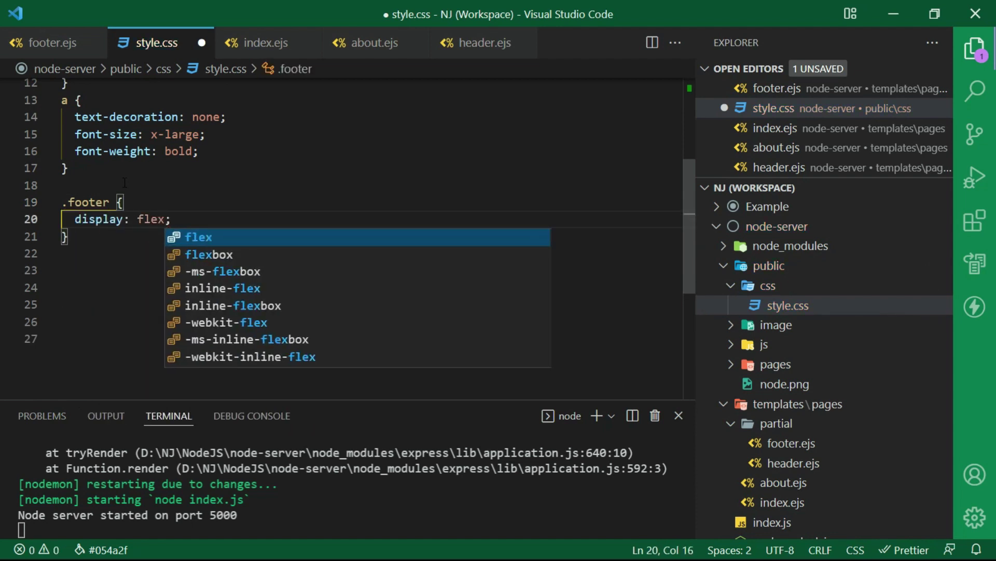
type("just")
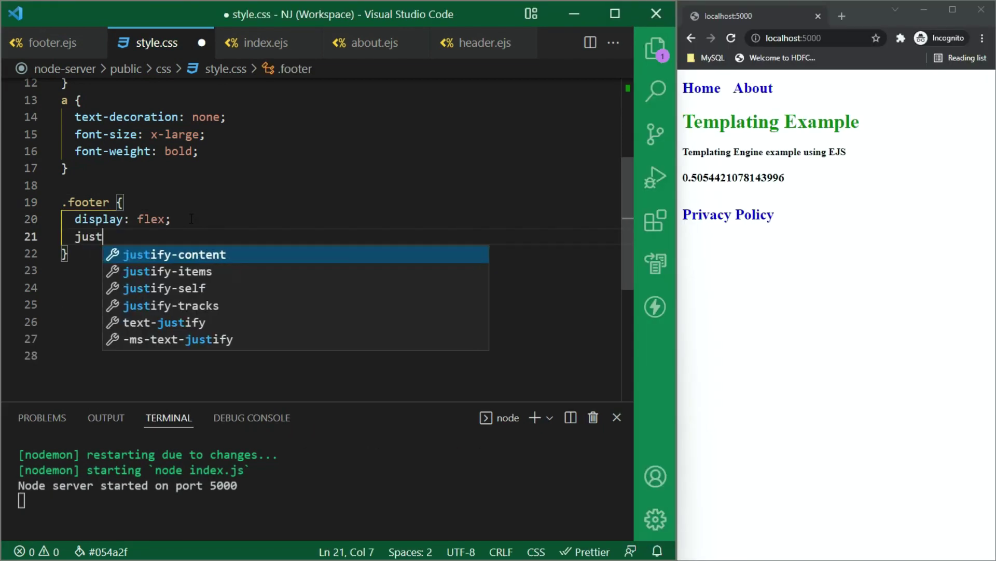
key("Return")
type("cent;")
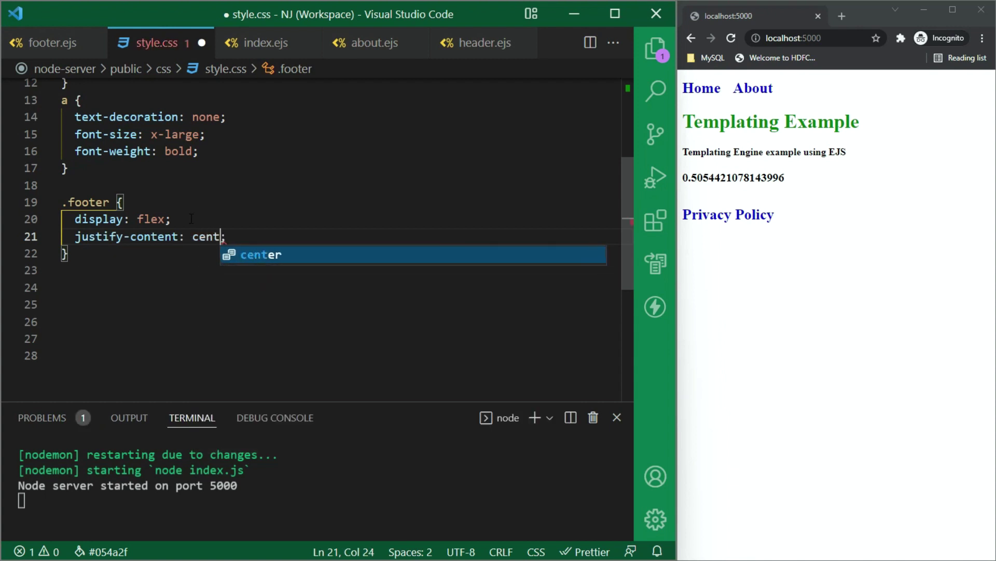
key("Return")
key("ctrl+s")
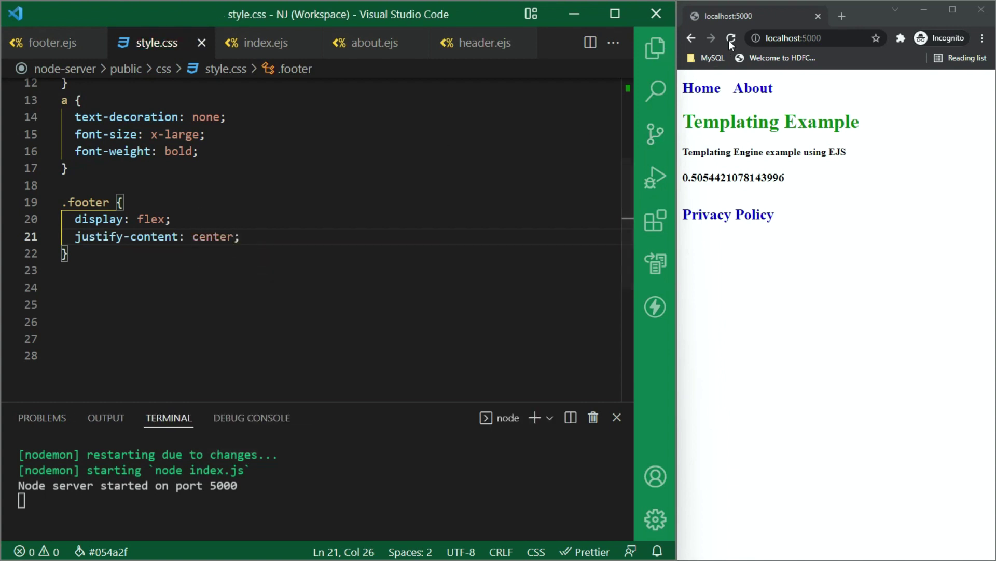
left_click(731, 39)
Give the .footer rule a #026E00 background colour and save
left_click(290, 232)
key("Return")
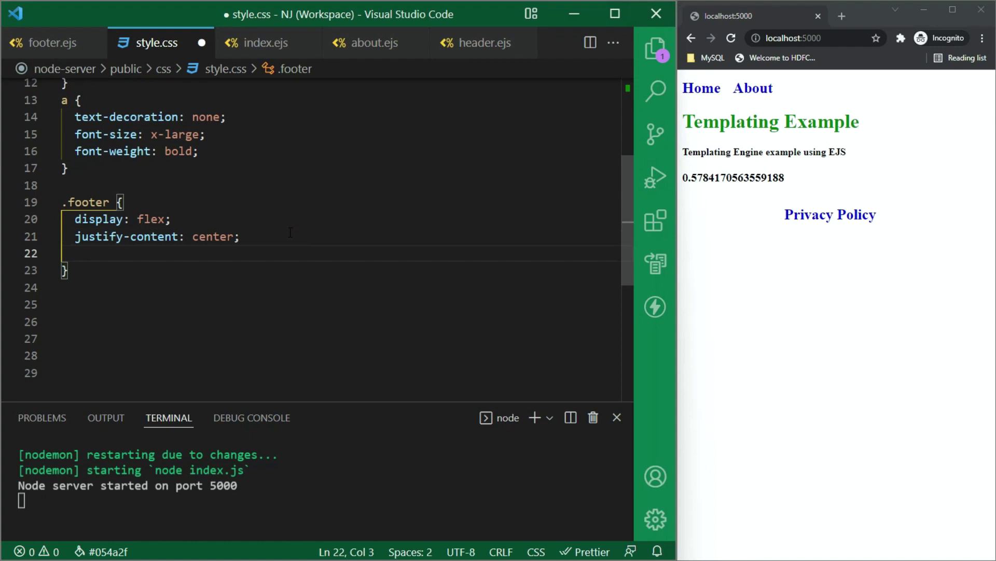
type("bac")
key("Return")
type("#")
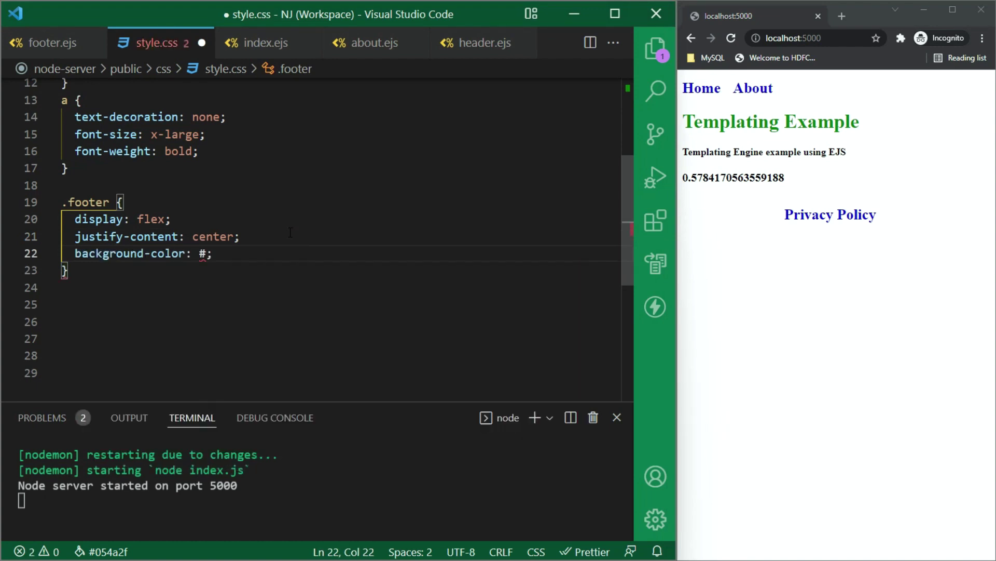
type("026E00")
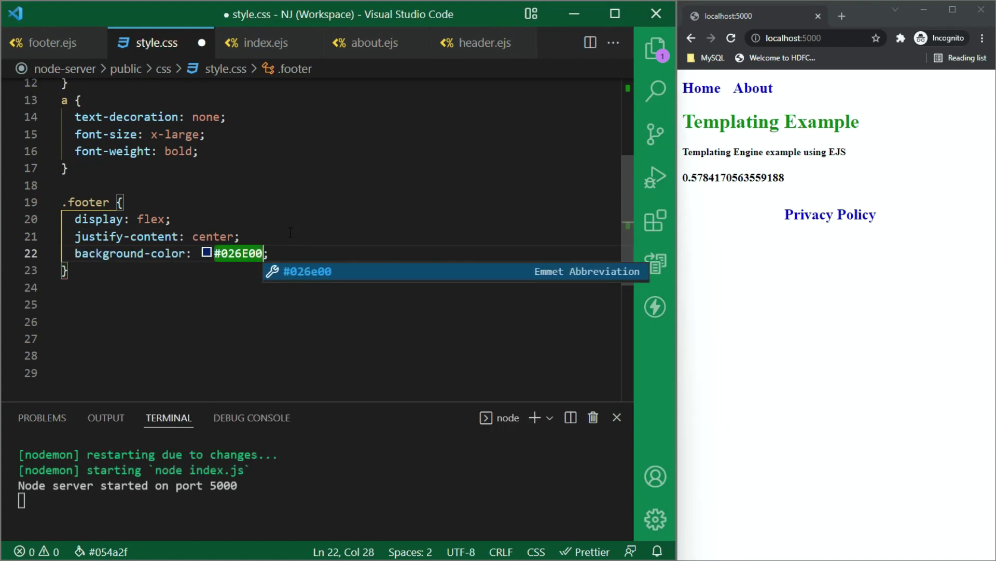
key("ctrl+s")
key("Right")
Add border-radius 5px and position absolute to the .footer rule
key("Return")
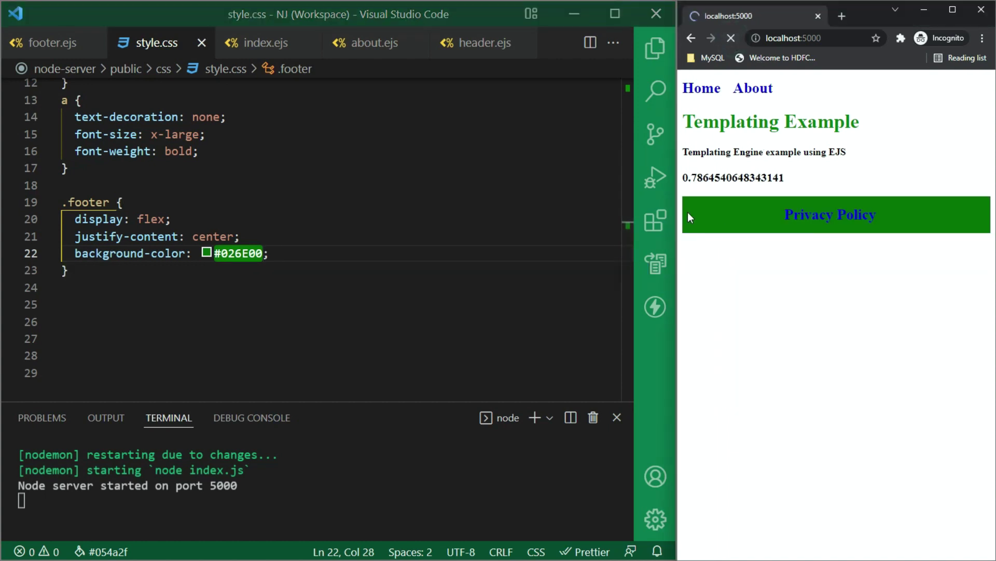
type("border-")
key("Return")
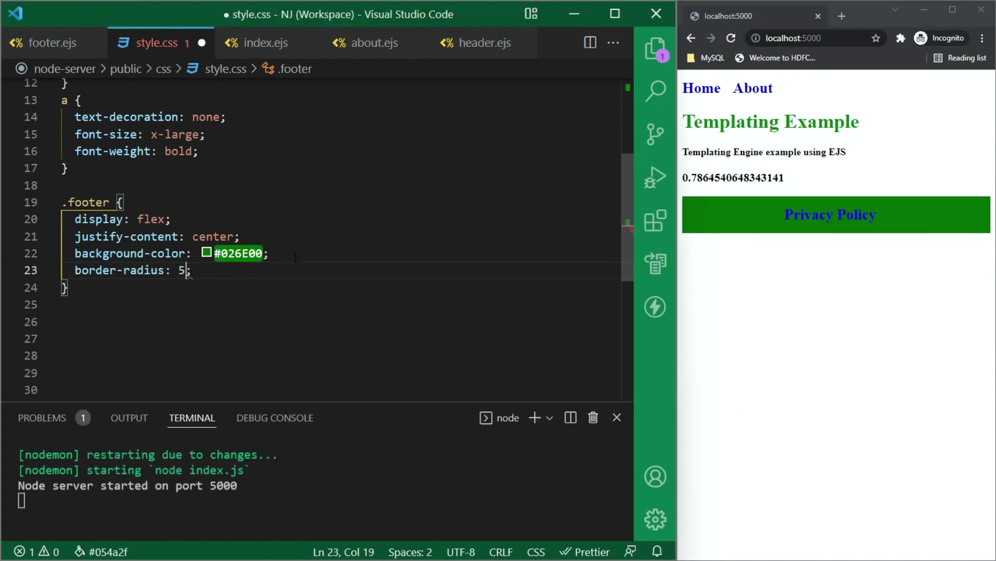
type("5px")
key("Right")
key("Return")
type("posi")
key("Return")
type("a")
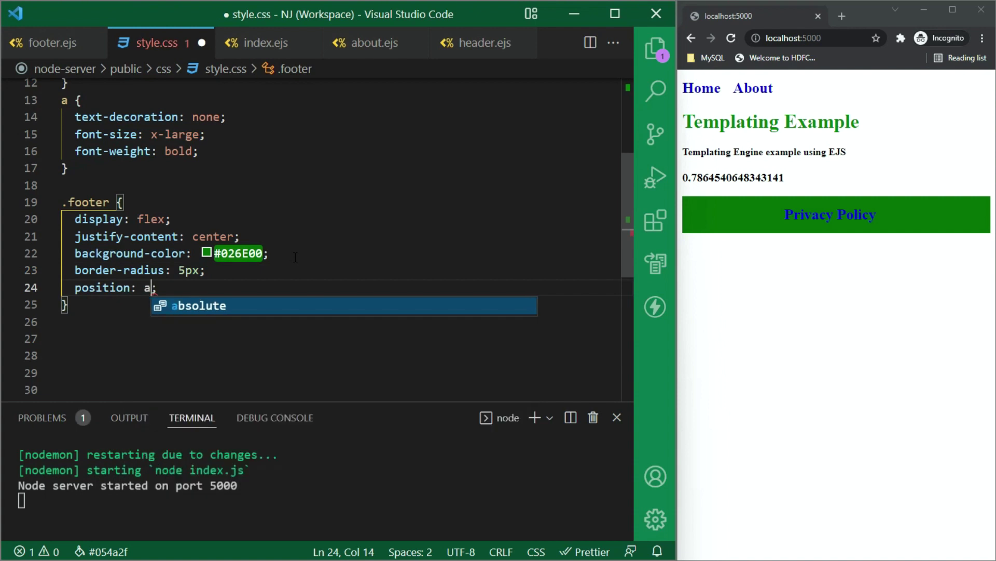
key("Return")
Finish the .footer rule with bottom 0 and width 99%, and save
key("Right")
key("Return")
type("bo")
key("Return")
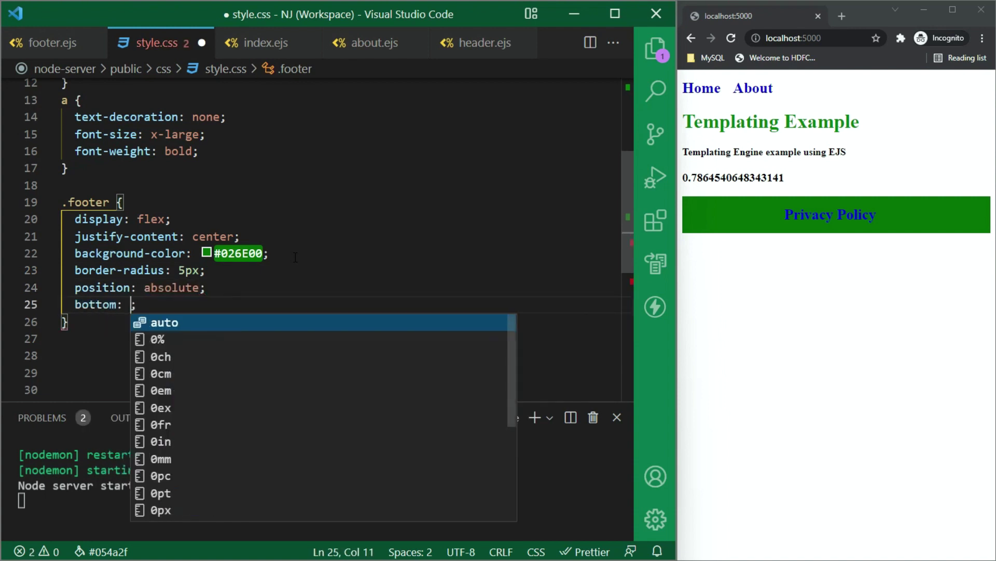
type("0")
key("Right")
key("Return")
type("width:")
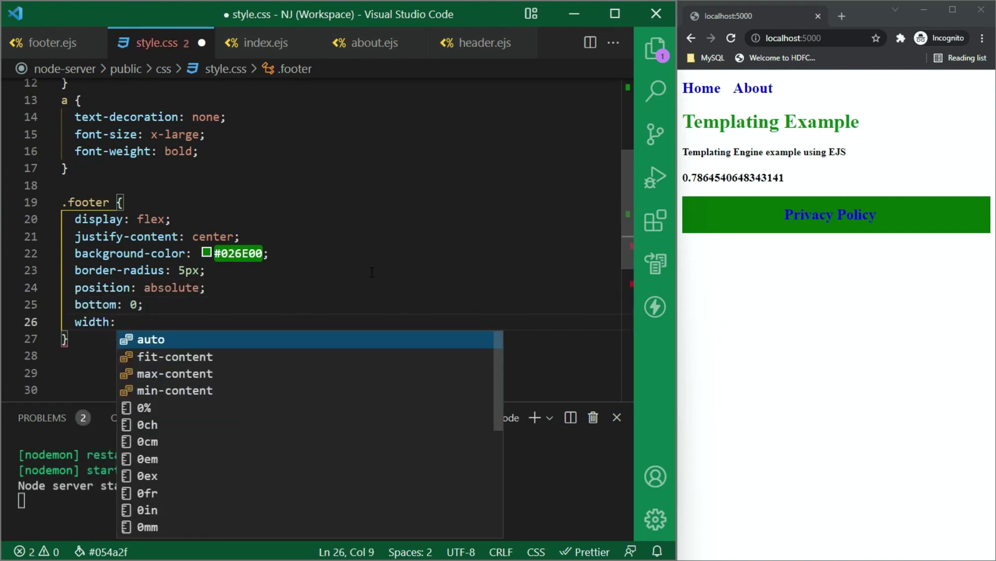
type("99%;")
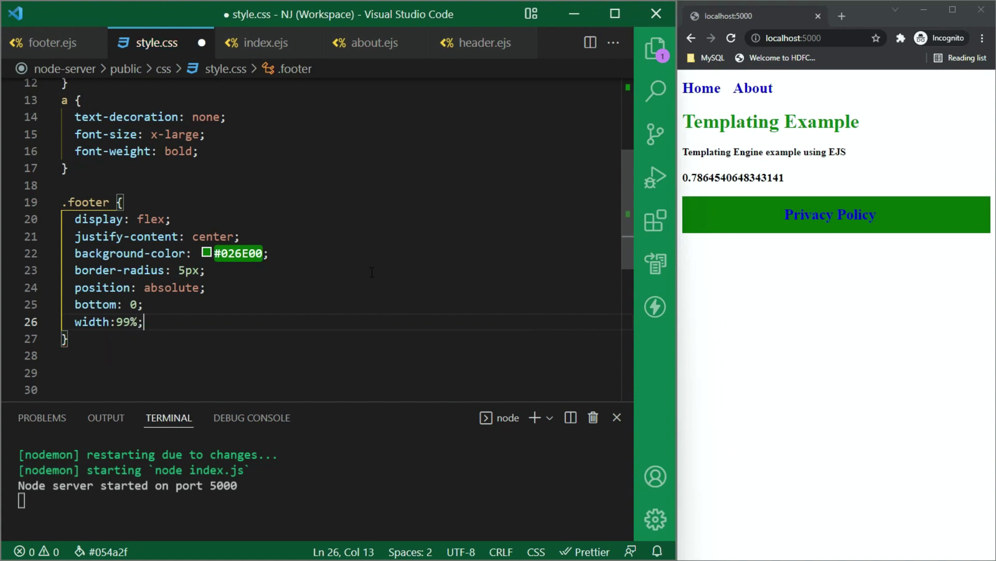
key("ctrl+s")
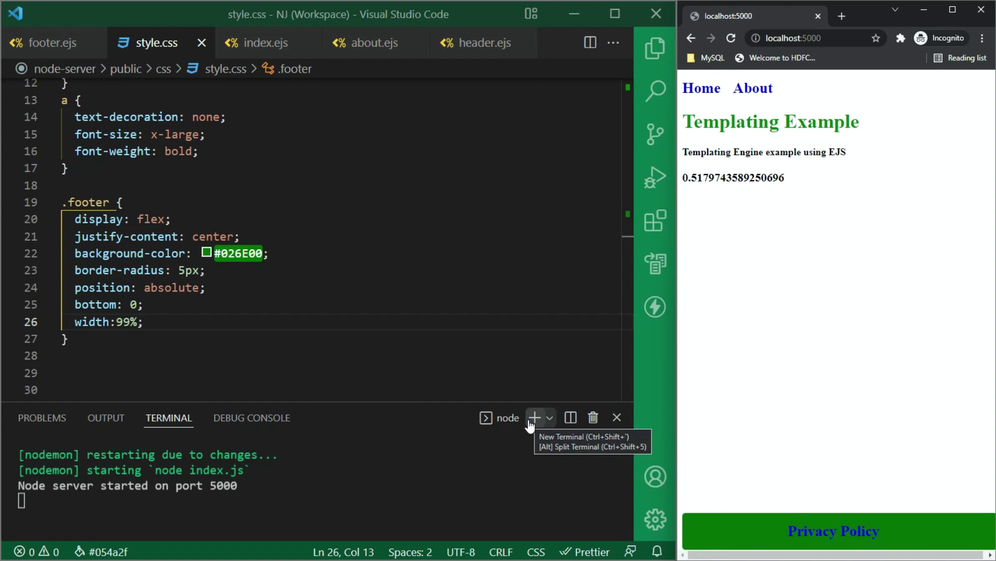
scroll(392, 386, "down", 1)
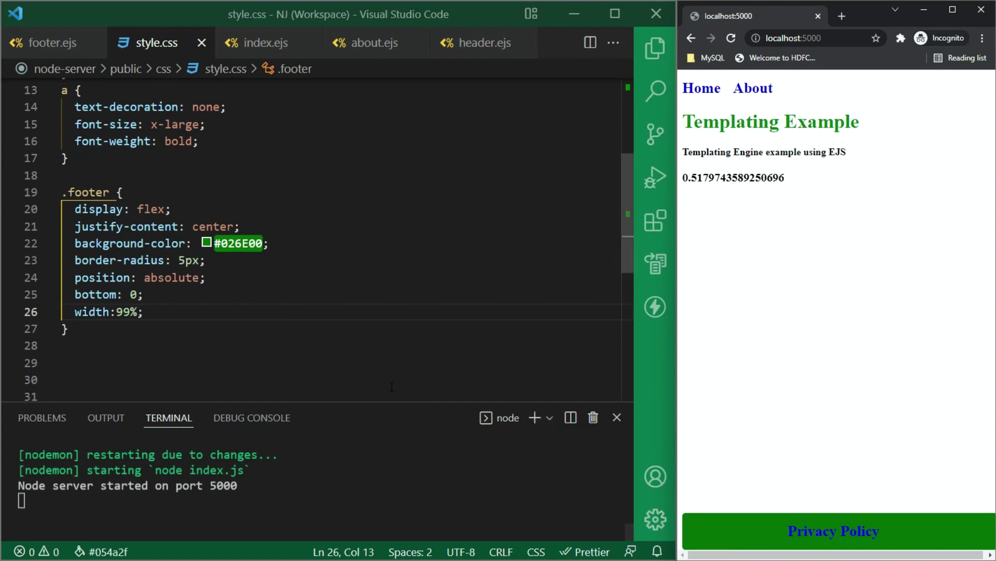
left_click(124, 309)
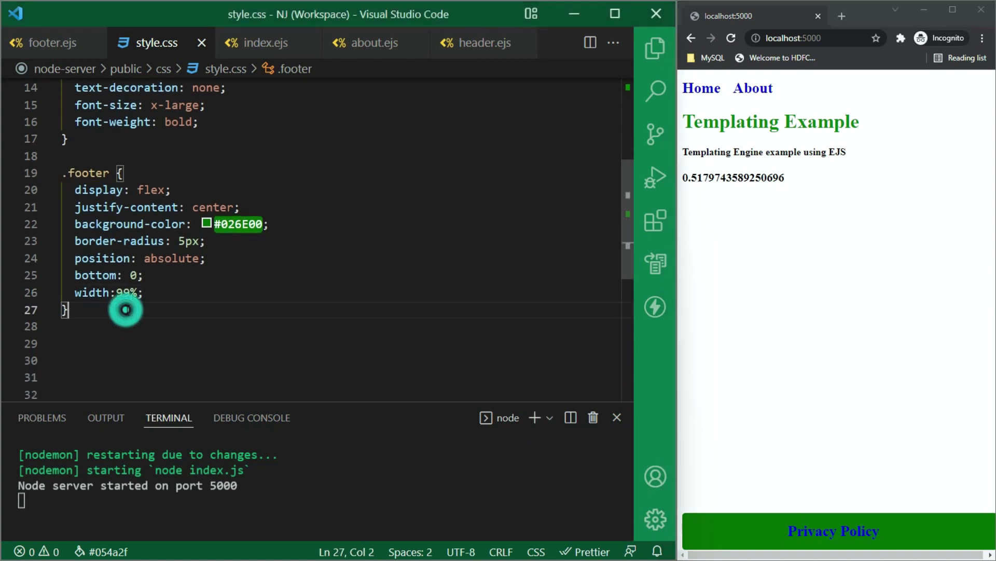
Add a .footer a rule with medium font-size and white colour, and save style.css
key("Return")
key("Return")
key("super+Up")
type(".footer")
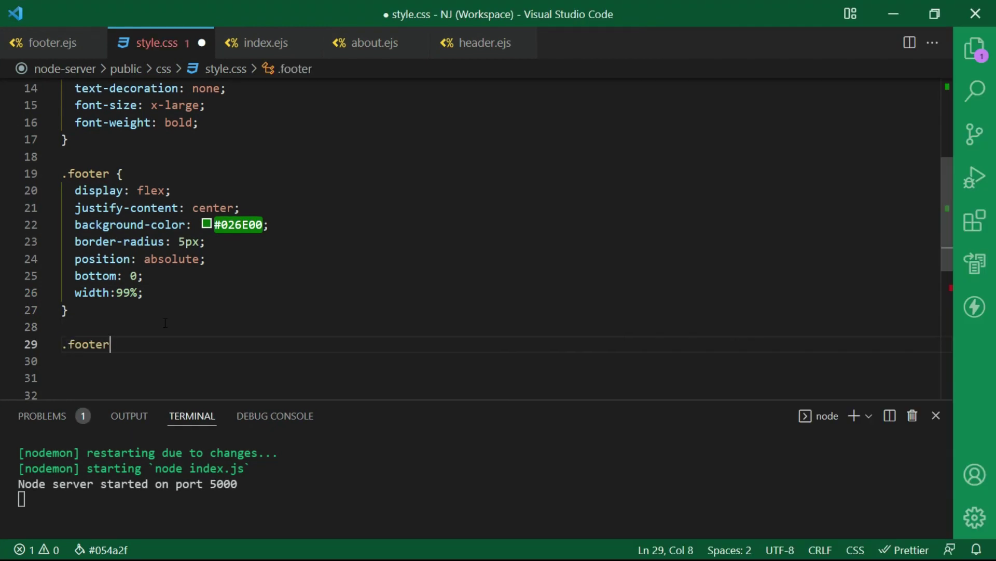
type(" a {")
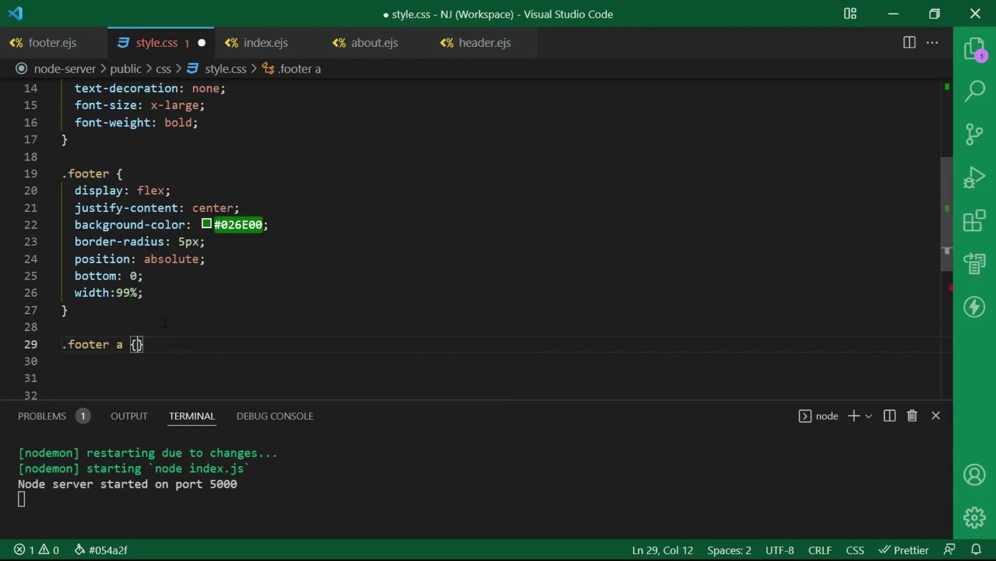
key("Return")
type("font-s")
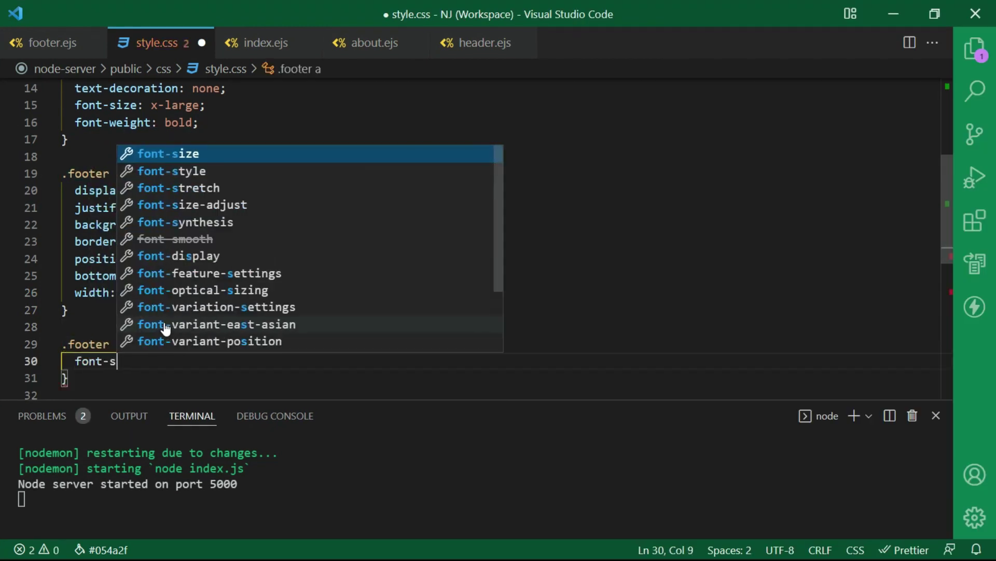
key("Return")
type("medium;")
key("End")
key("Return")
type("color:")
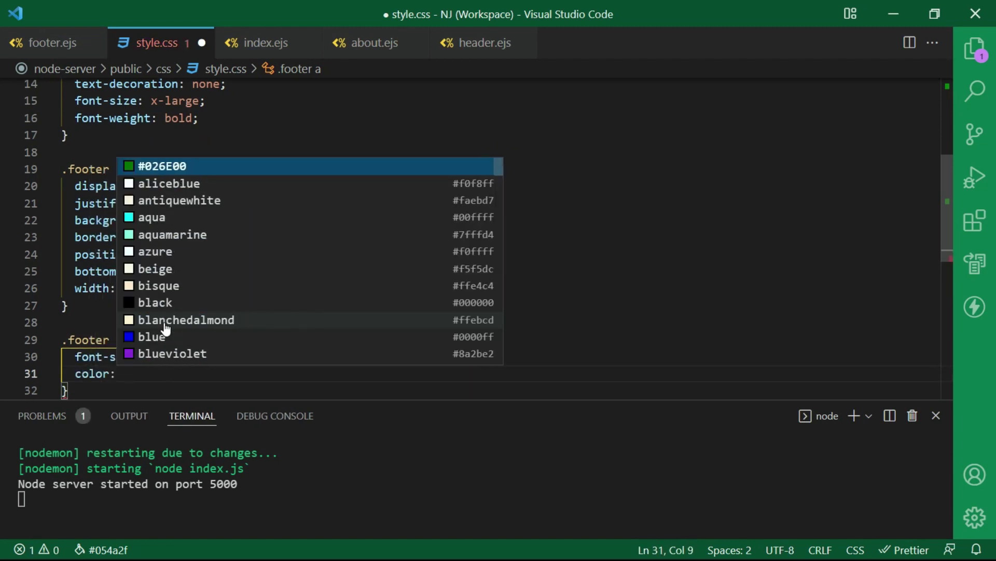
type("#fff;")
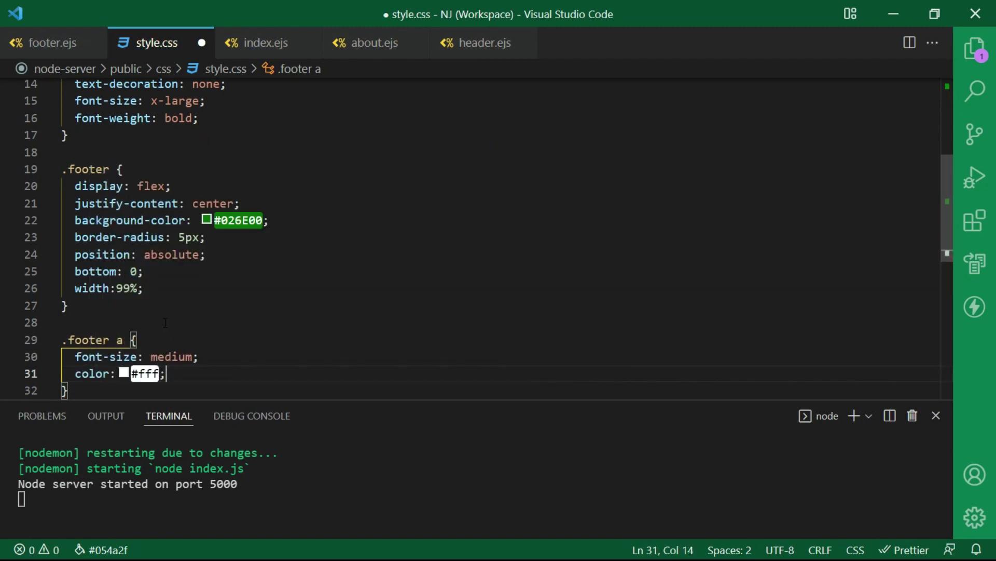
key("ctrl+s")
Reload the page in Chrome to check the white footer link, then return to the editor
key("alt+Tab")
left_click(54, 33)
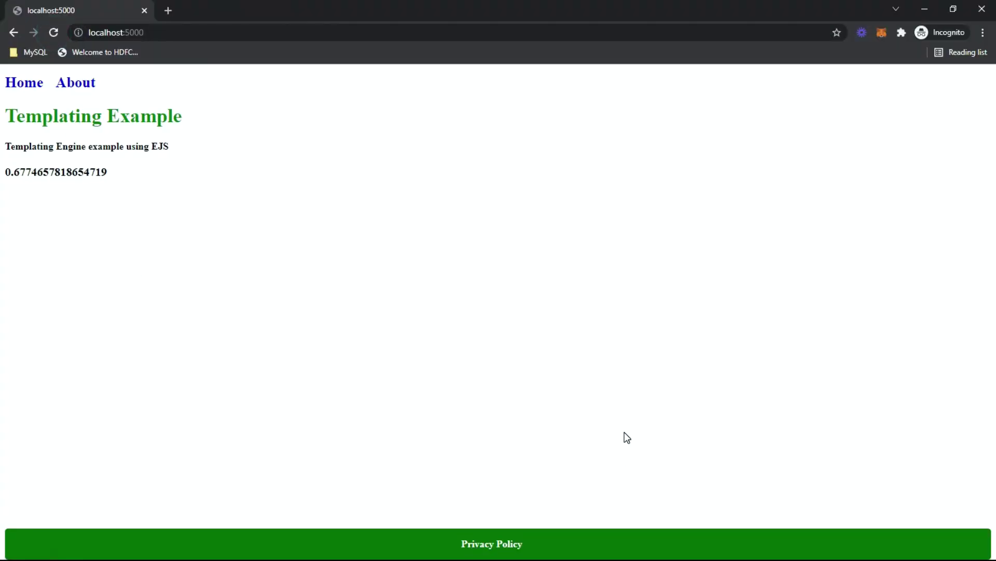
key("alt+Tab")
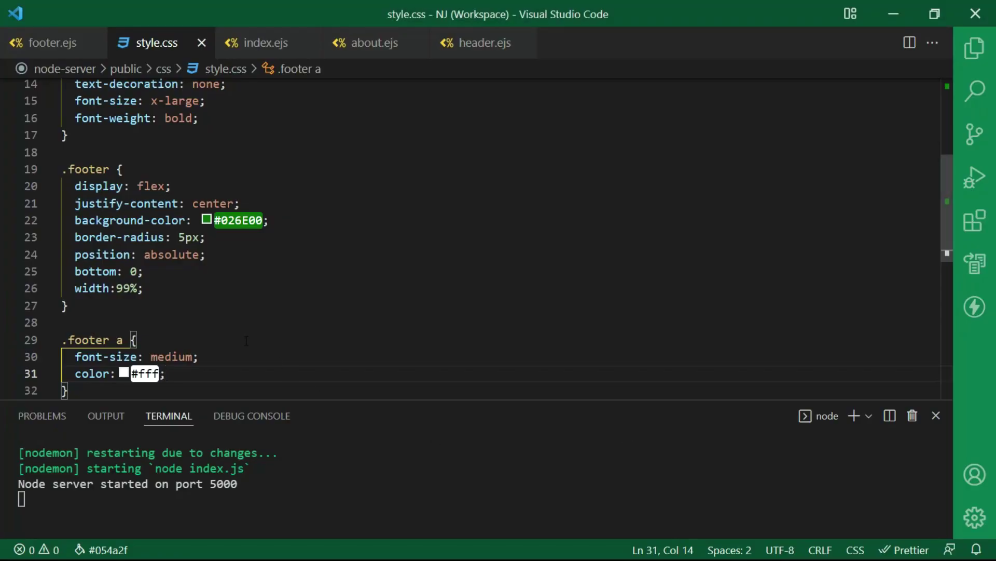
scroll(240, 331, "down", 1)
scroll(241, 332, "down", 1)
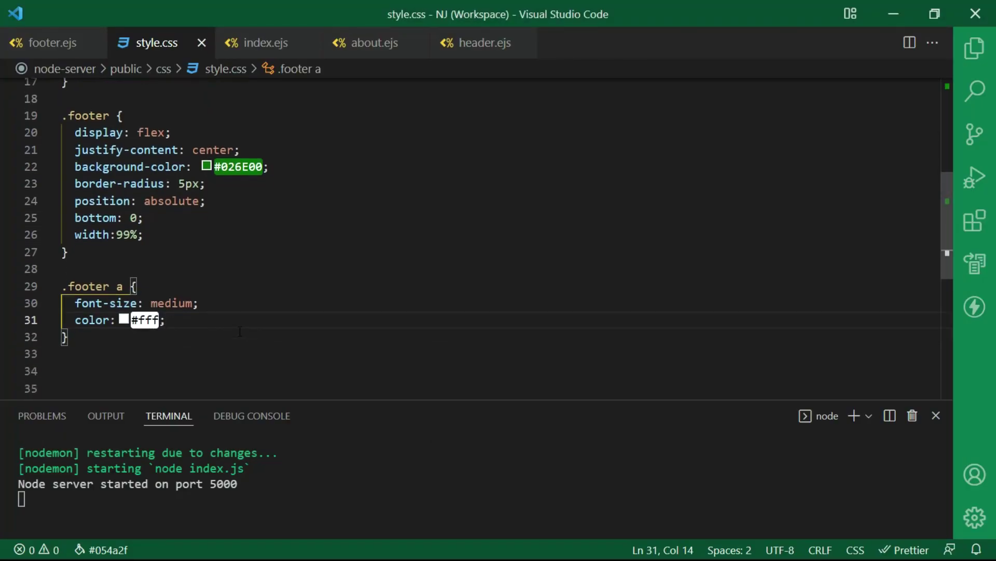
scroll(240, 331, "down", 1)
scroll(240, 331, "down", 1)
scroll(239, 331, "down", 1)
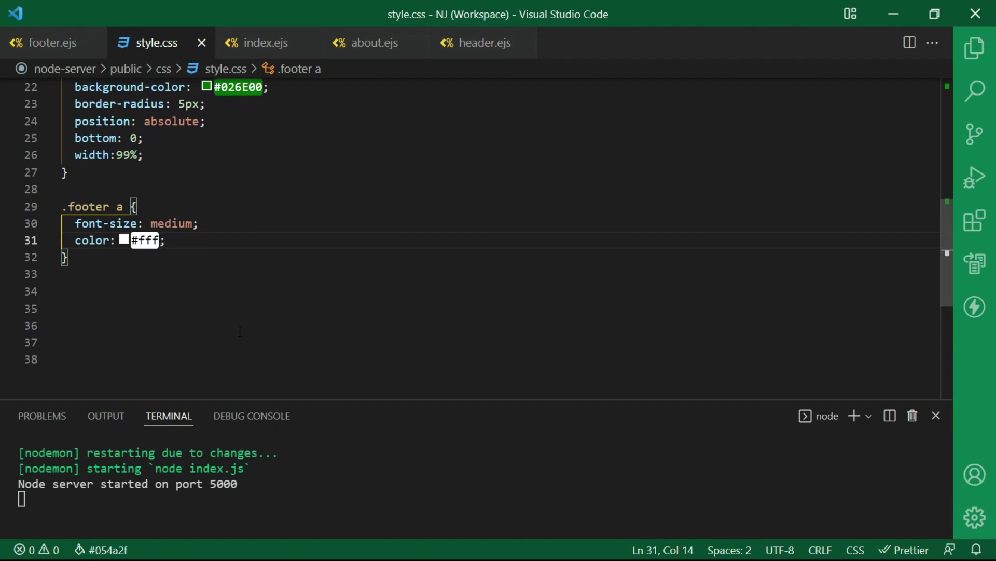
scroll(240, 331, "down", 1)
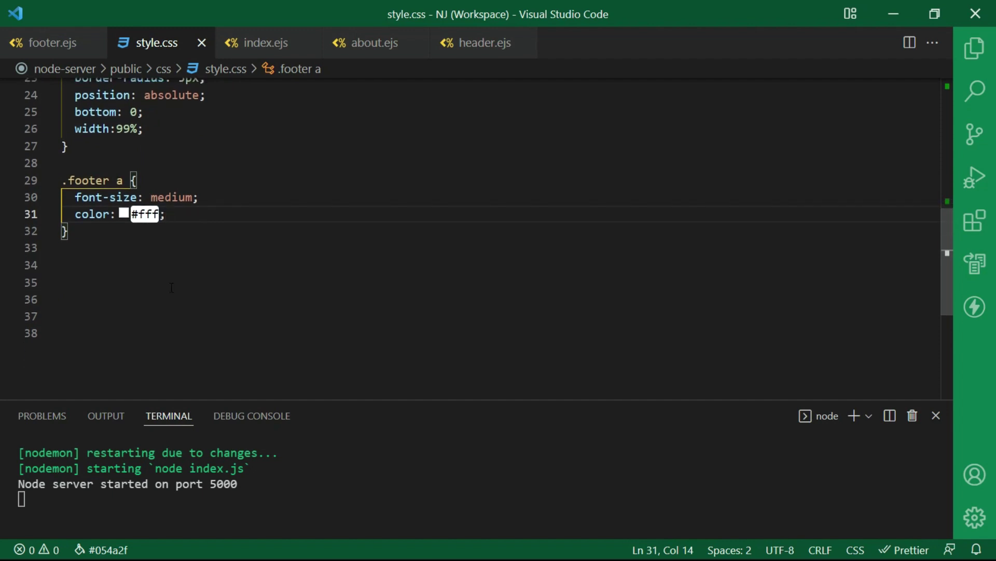
Start a .header rule with display flex and background-color #026E00
left_click(125, 265)
type(".header {")
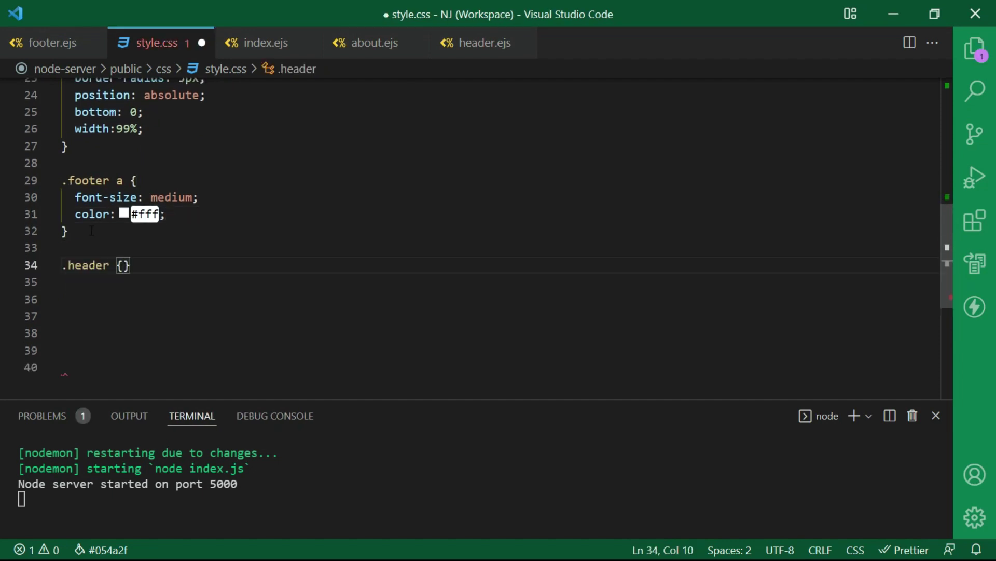
key("Return")
type("display: flex")
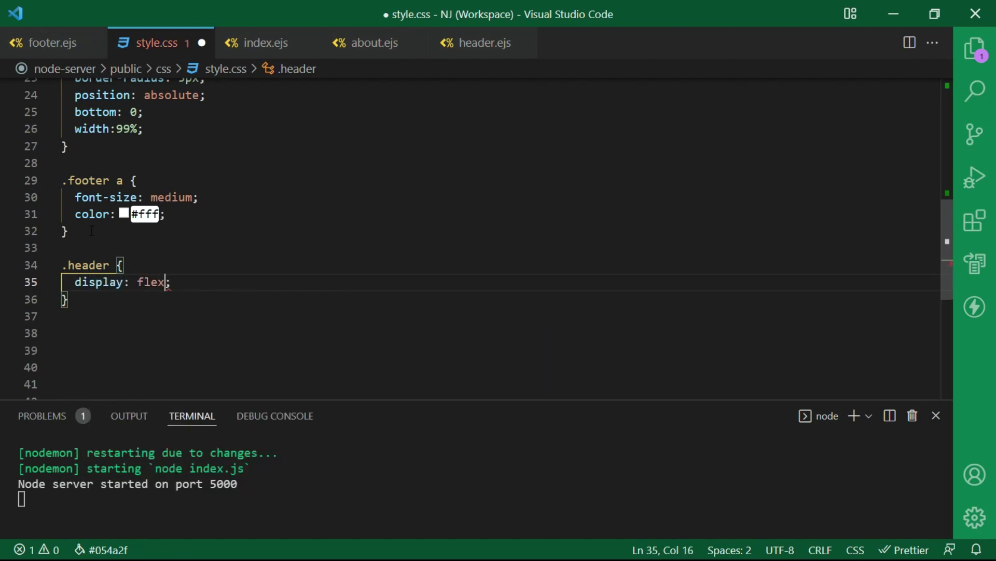
type(";")
key("Return")
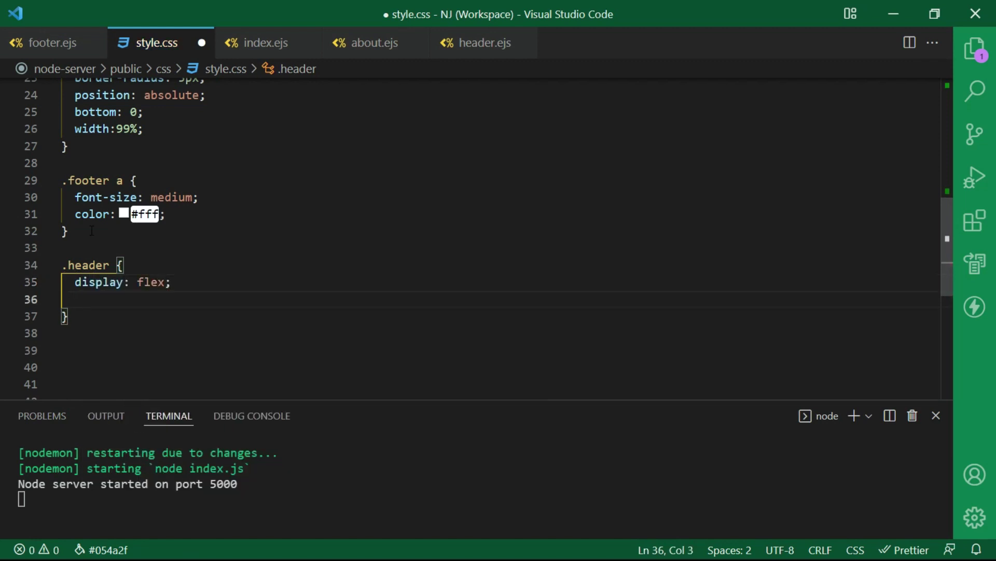
type("bac")
key("Return")
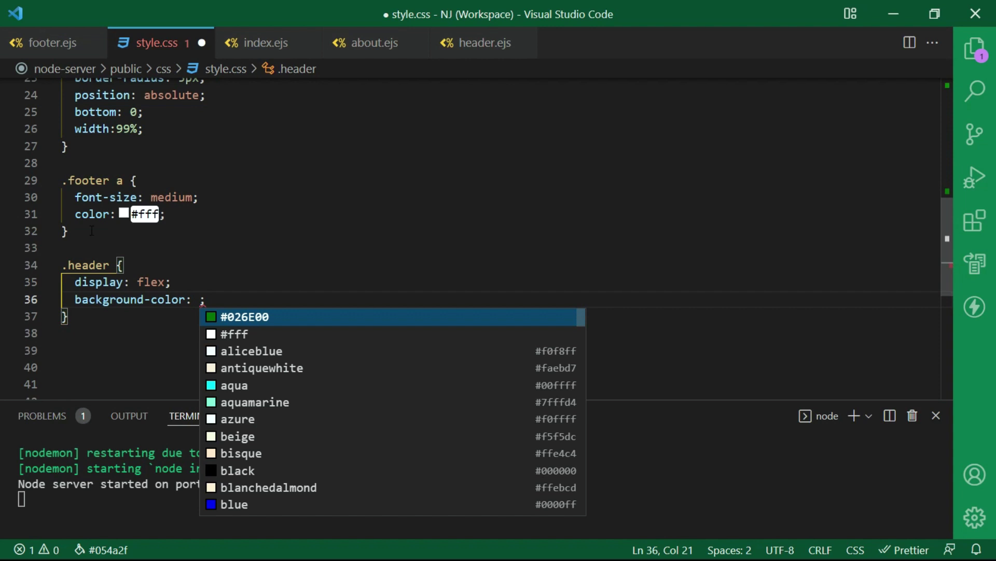
key("Return")
Add border-radius 5px and padding-inline-start 15px to the .header rule
key("End")
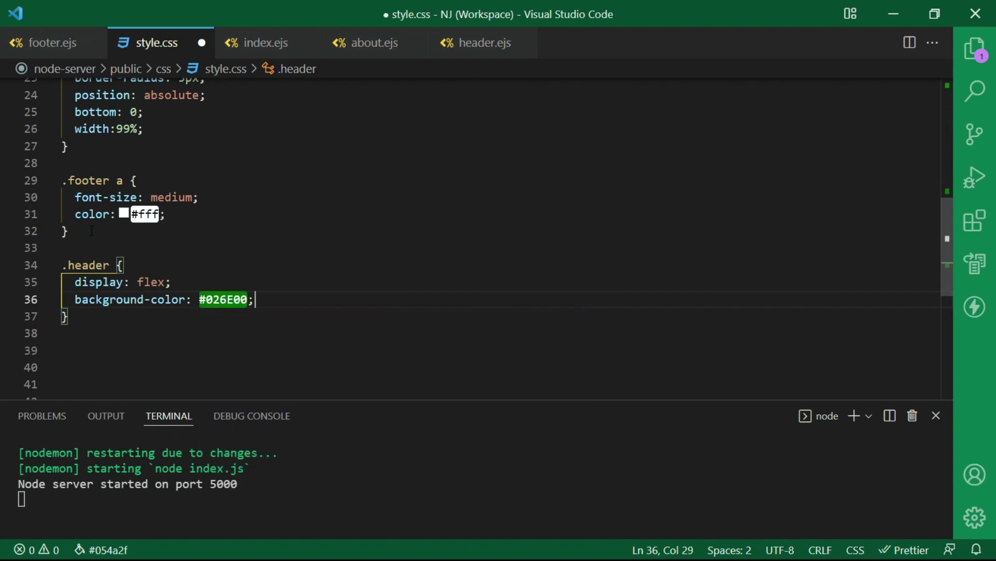
key("Return")
type("bord")
key("Down")
key("Return")
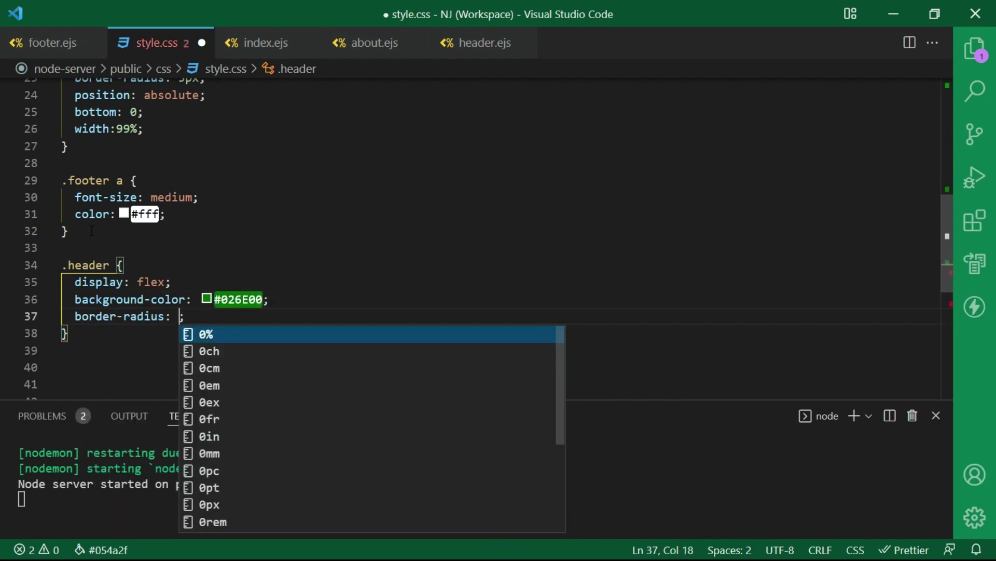
type("5px")
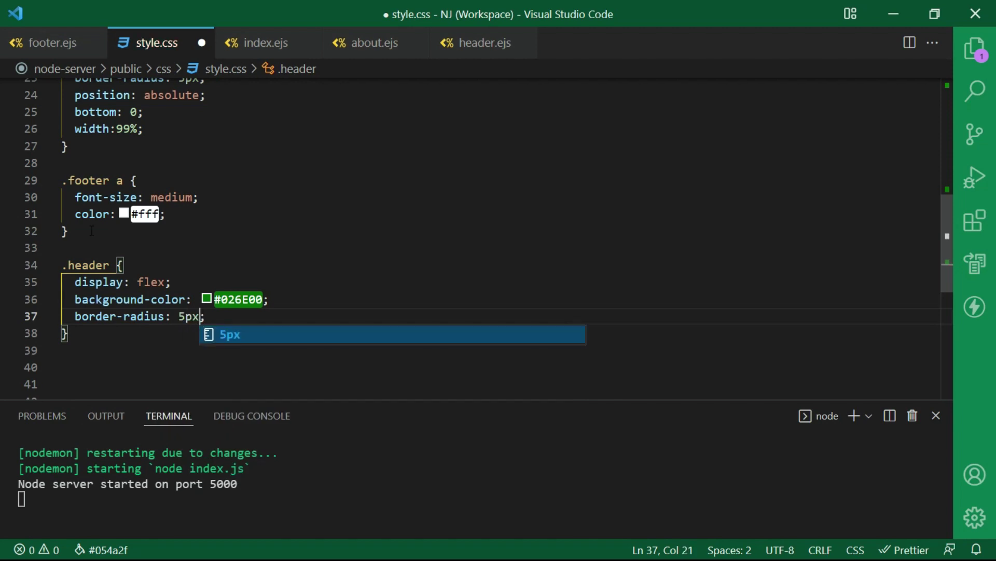
key("Return")
key("End")
key("Return")
type("padd")
key("Down")
key("Down")
key("Down")
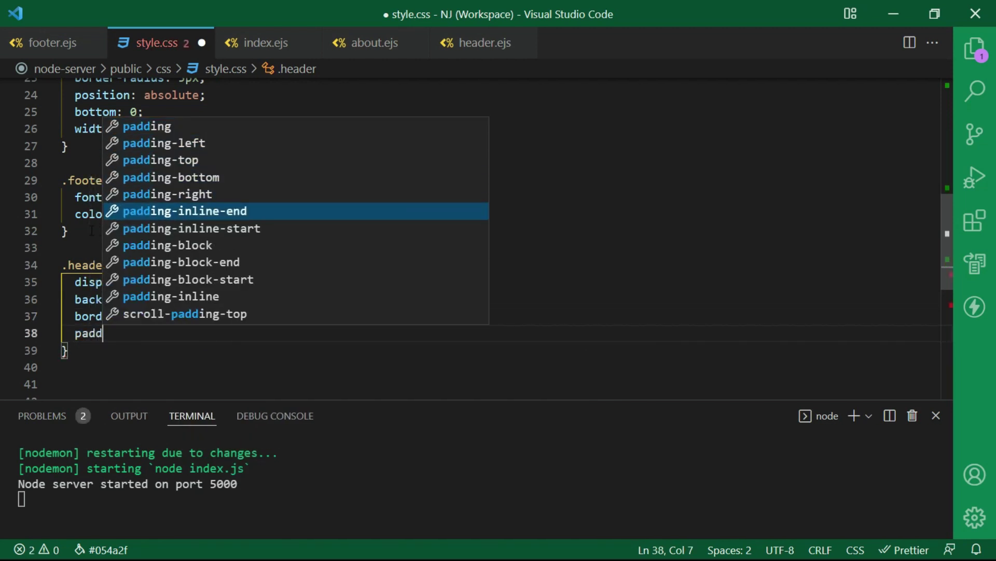
key("Down")
key("Return")
type("1")
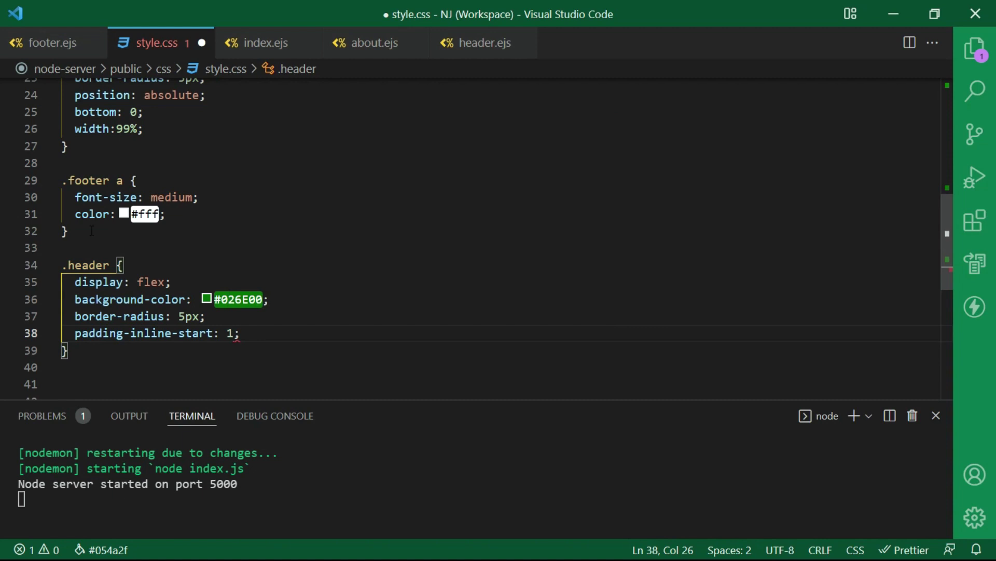
type("5px")
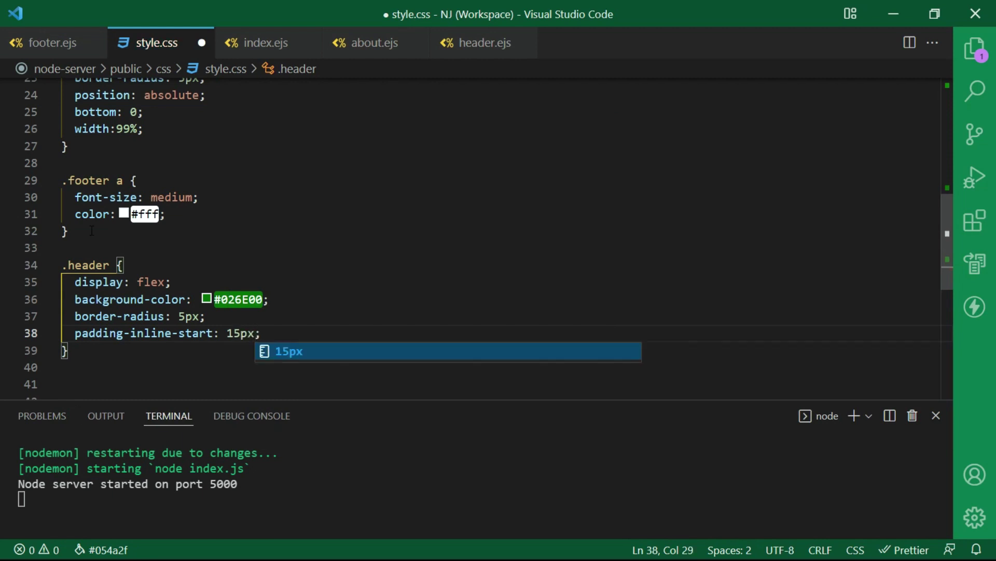
Save style.css, give header.ejs's nav class="header", save it, and reload Chrome
left_click(158, 213)
key("ctrl+s")
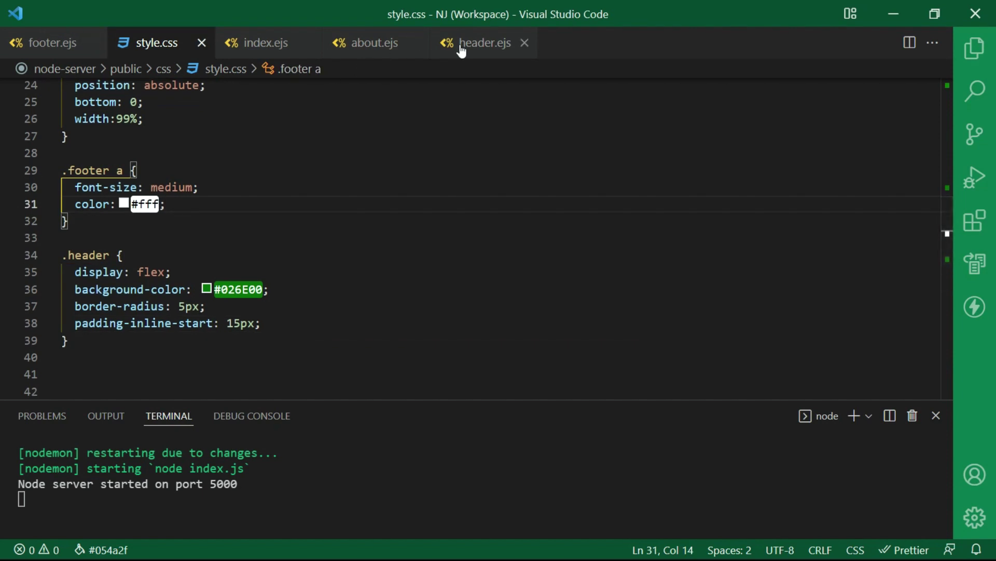
left_click(477, 43)
left_click(88, 87)
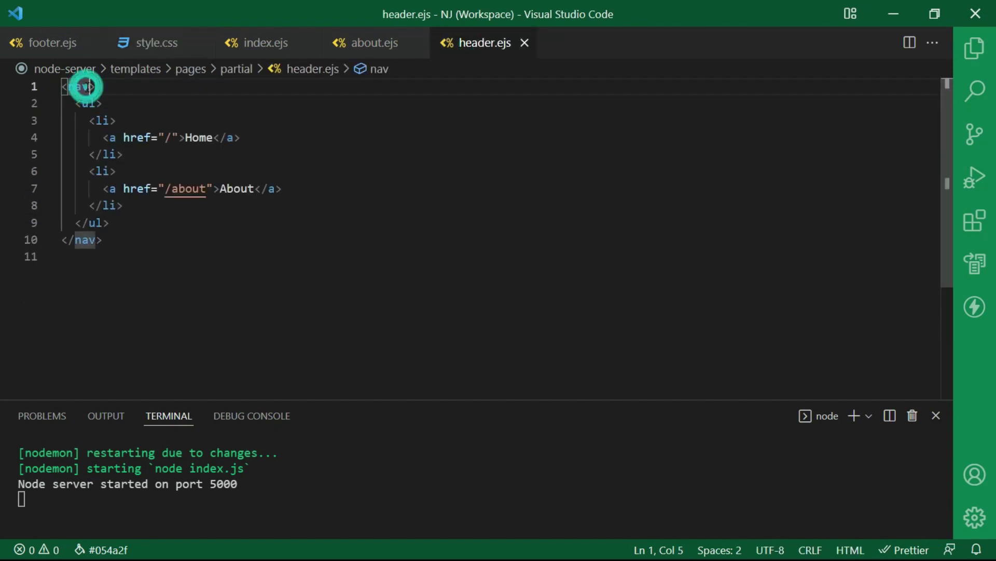
type("cl")
key("Return")
type("h")
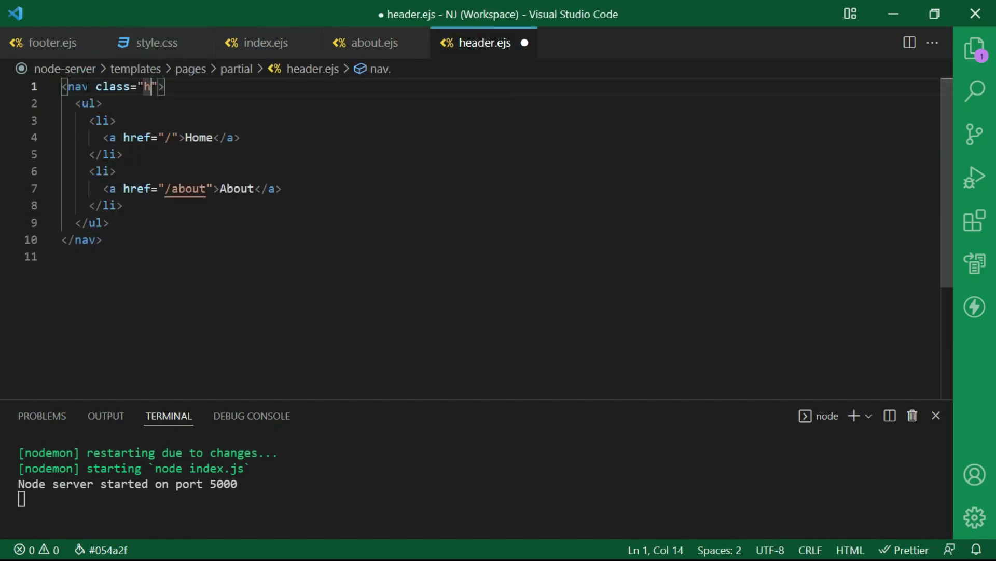
type("eader")
key("ctrl+s")
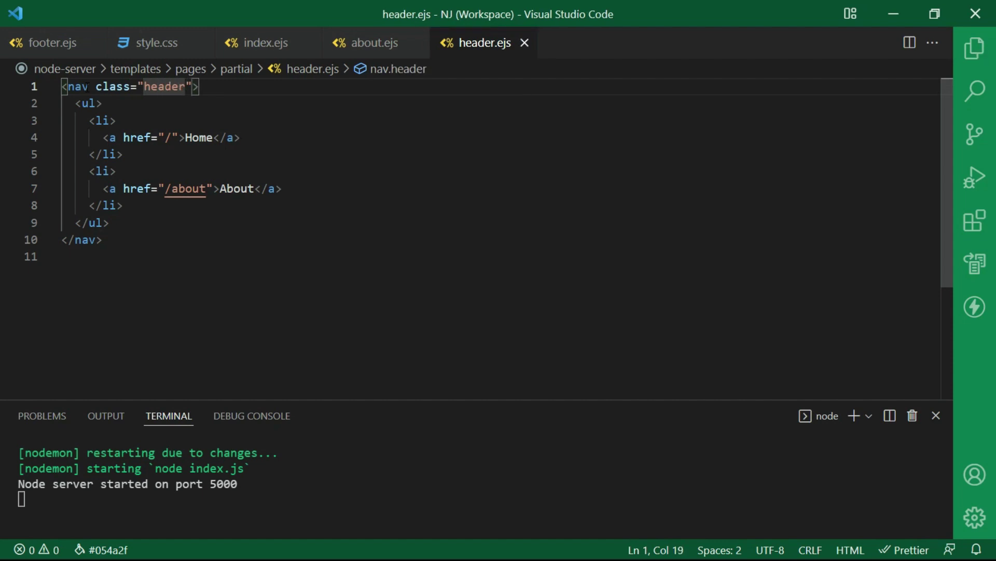
key("alt+Tab")
left_click(57, 32)
Add a '.header a { color: #fff; }' rule below .header in style.css and save
key("alt+Tab")
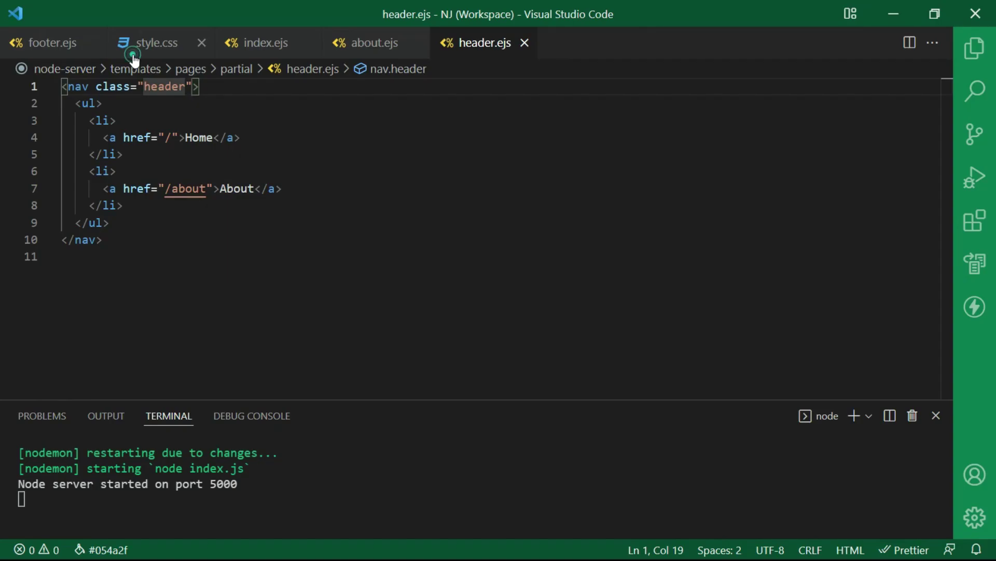
left_click(132, 44)
left_click(86, 342)
key("Return")
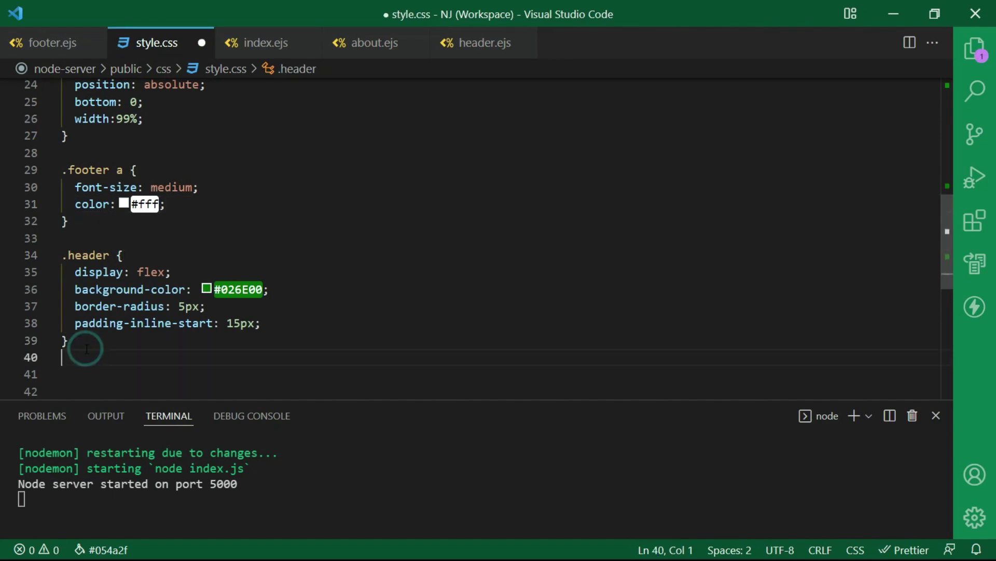
key("Return")
type(".header")
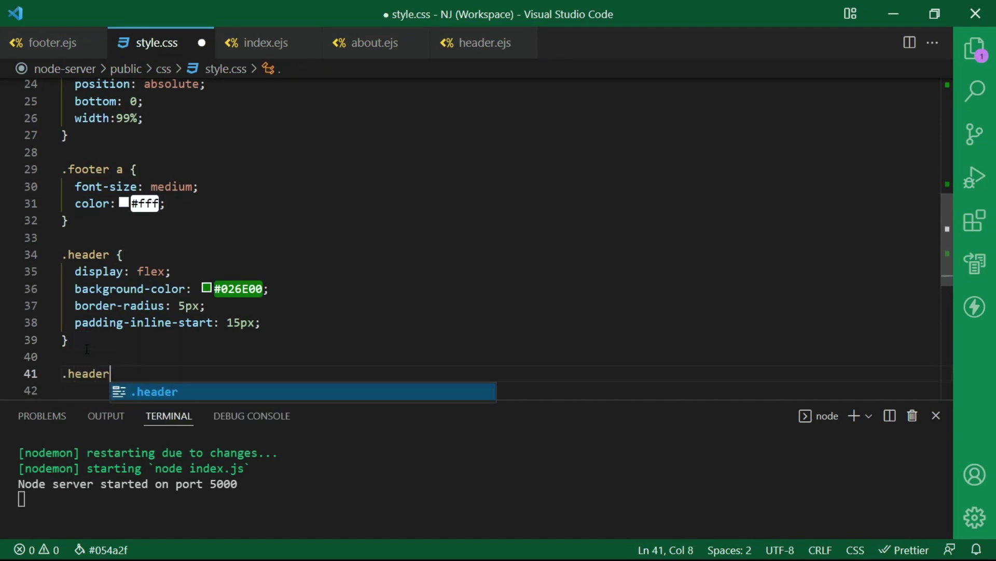
type(" a {")
key("Return")
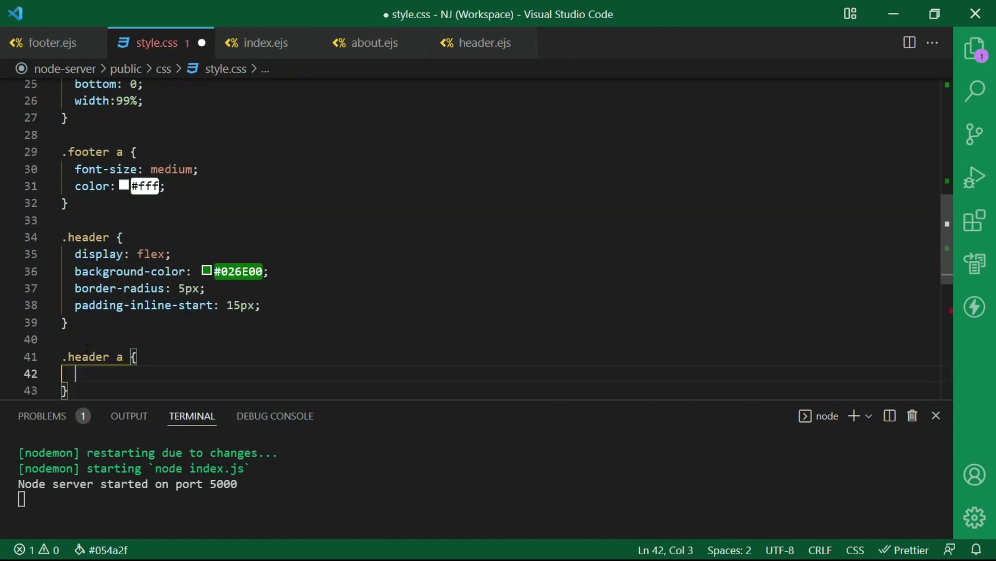
type("color:")
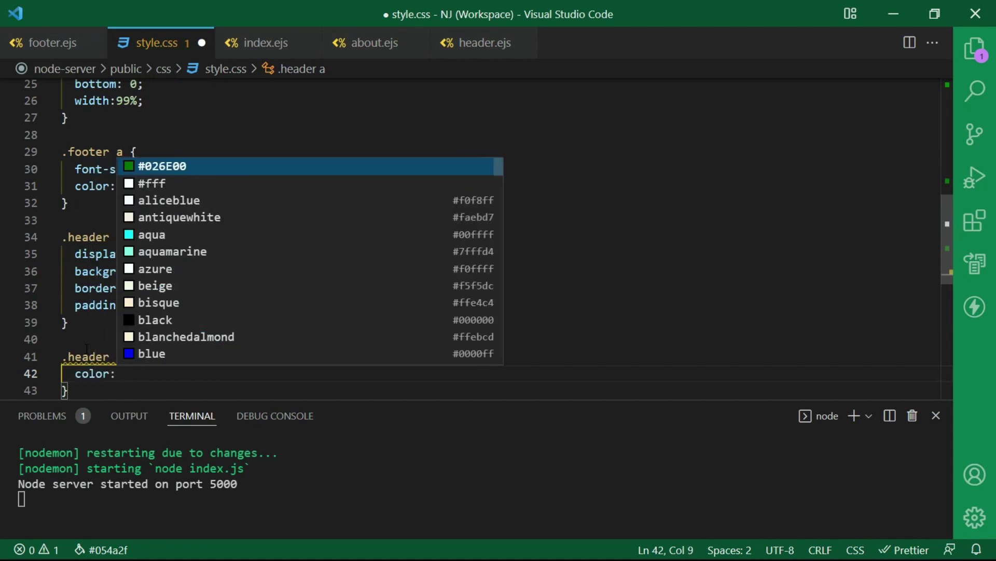
type(" #fff;")
key("ctrl+s")
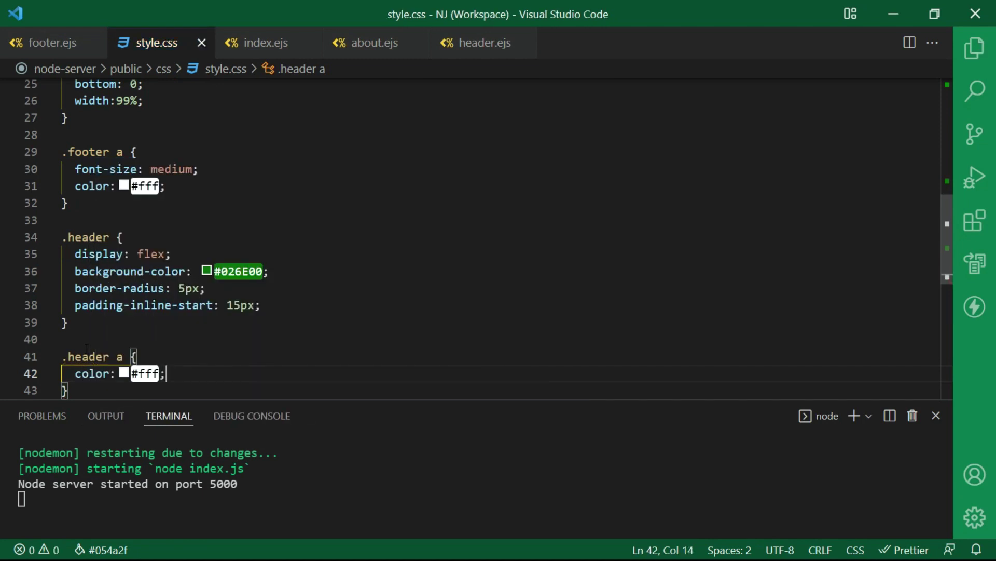
key("alt+Tab")
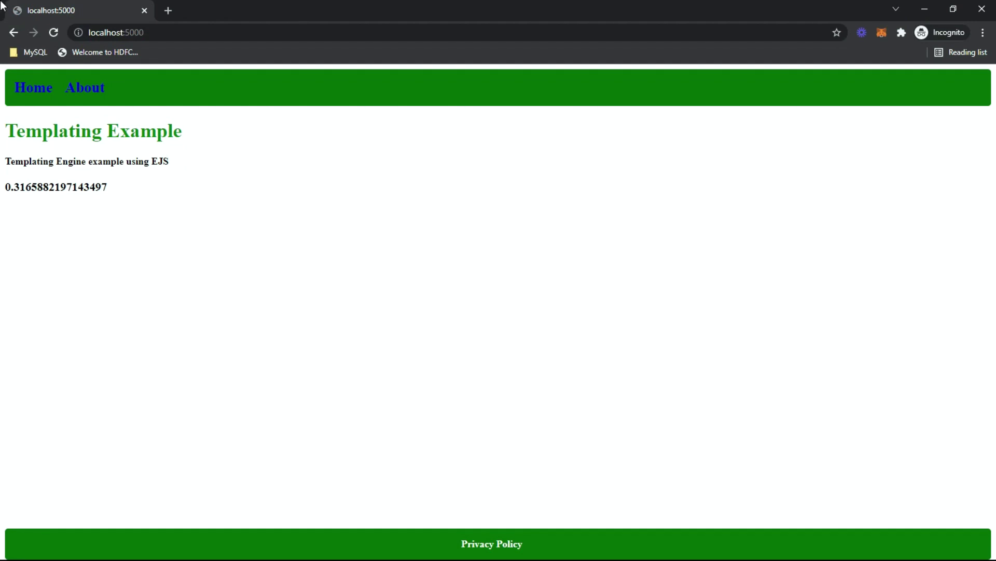
Reload the site and check the white header links on Home, About and Privacy Policy
left_click(53, 32)
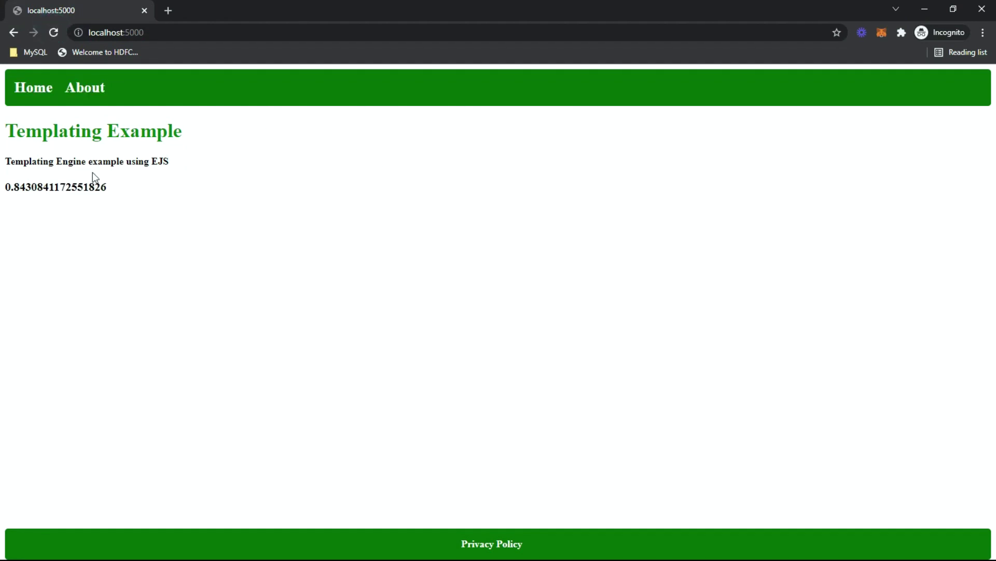
left_click(35, 94)
left_click(87, 92)
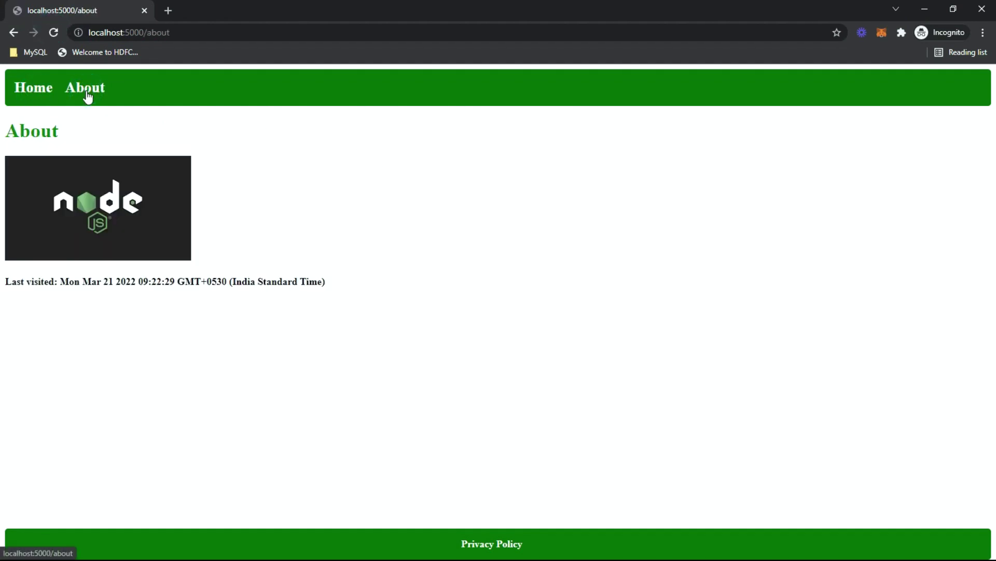
left_click(86, 93)
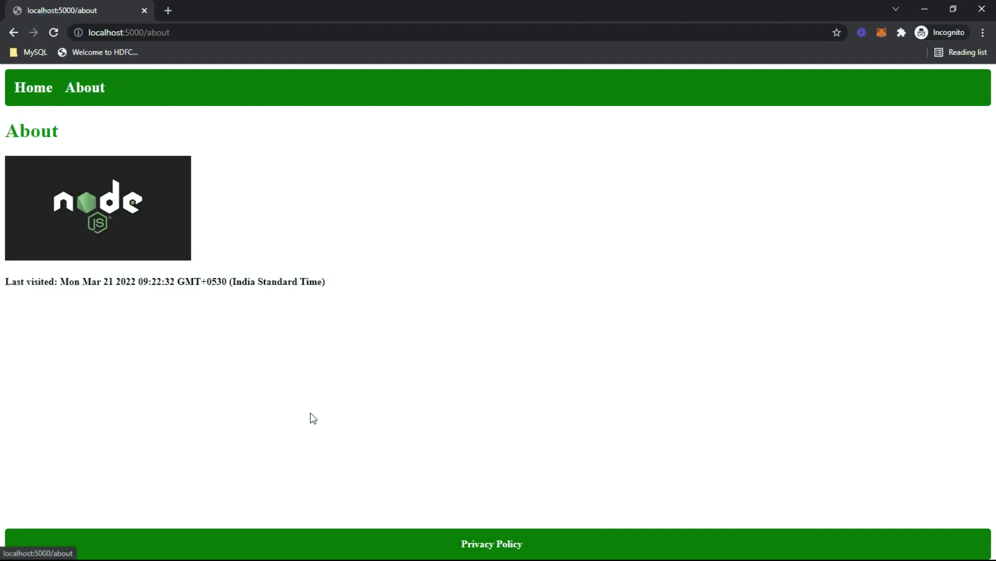
left_click(469, 545)
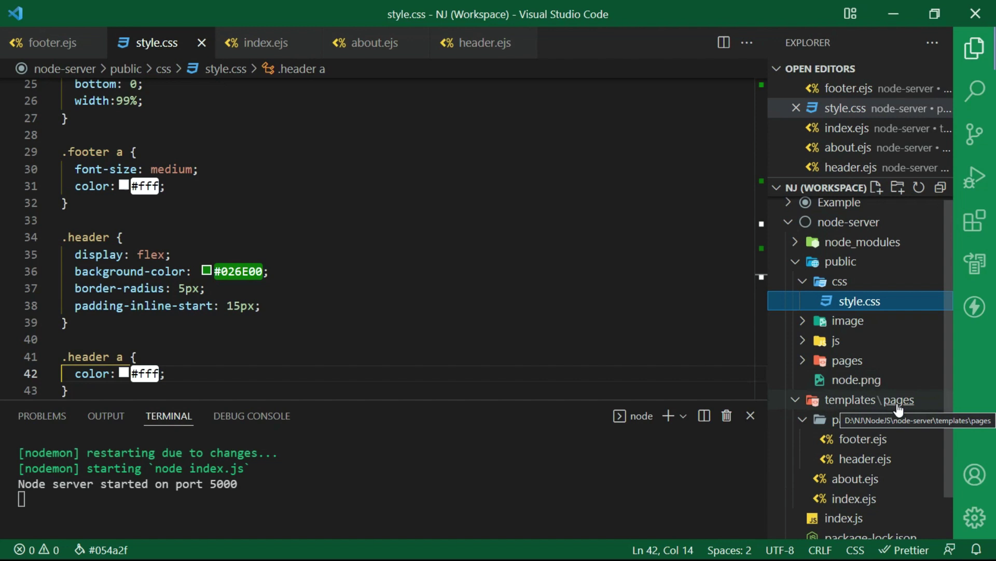
Create a new file named privacy.ejs in the templates pages folder
left_click(801, 425)
right_click(889, 400)
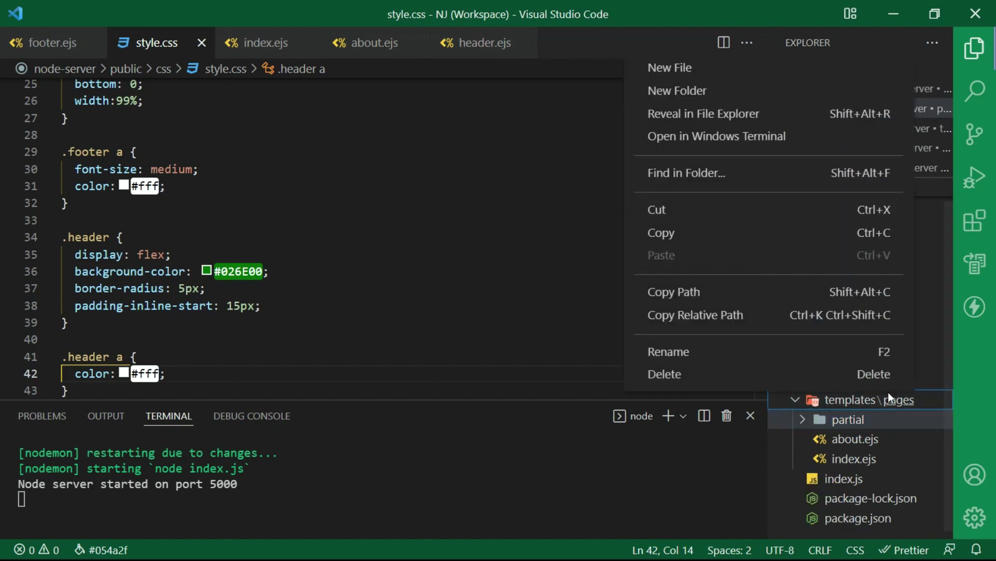
left_click(705, 71)
type("privacy.ejs")
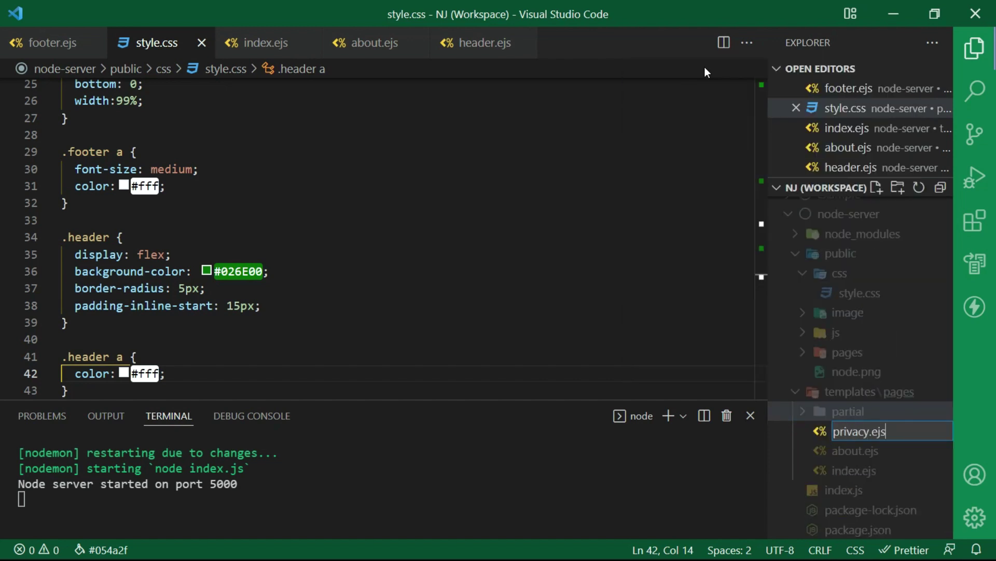
key("Return")
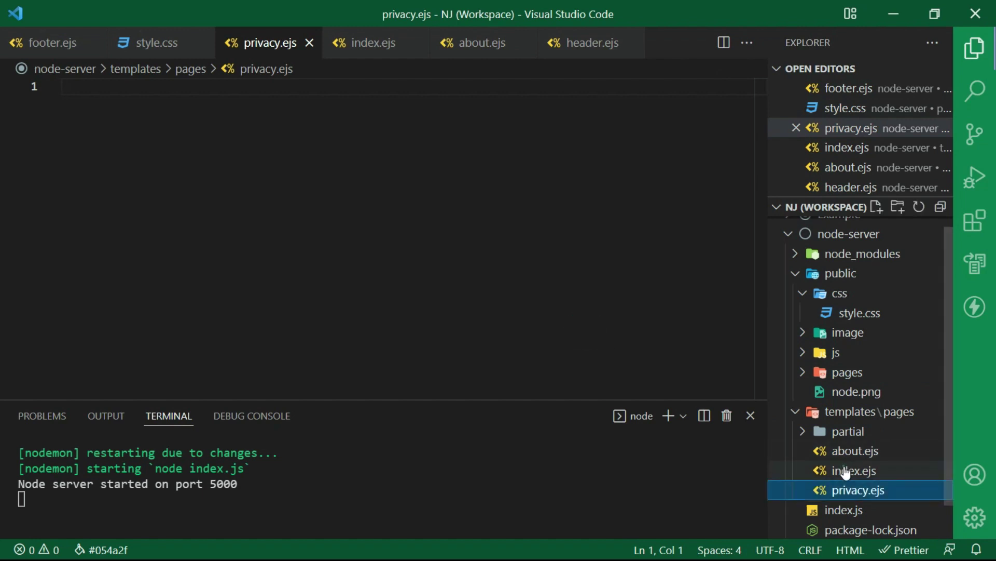
Copy all of index.ejs's markup and paste it into privacy.ejs
left_click(855, 470)
left_click(156, 275)
key("ctrl+a")
key("ctrl+c")
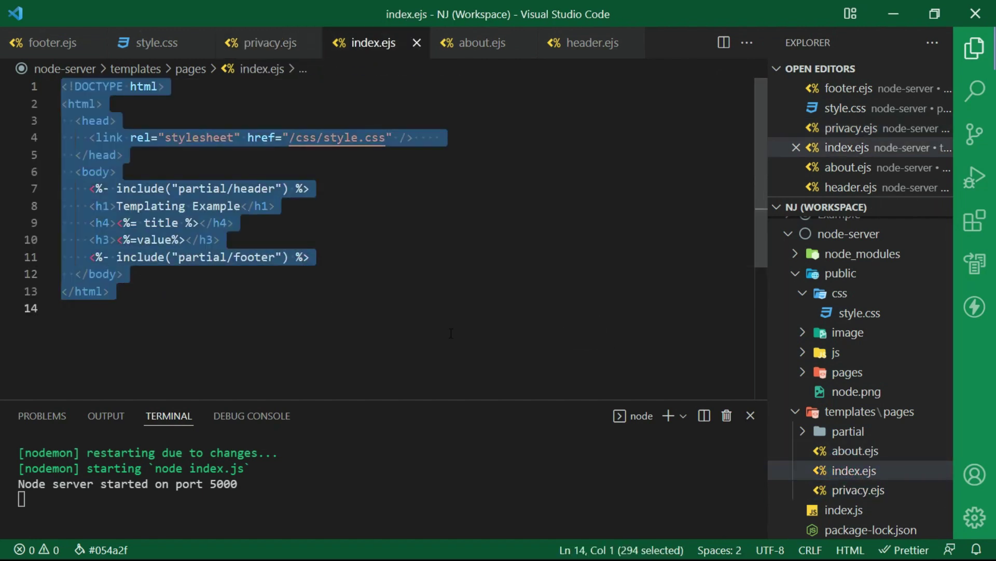
left_click(855, 490)
left_click(435, 242)
key("ctrl+v")
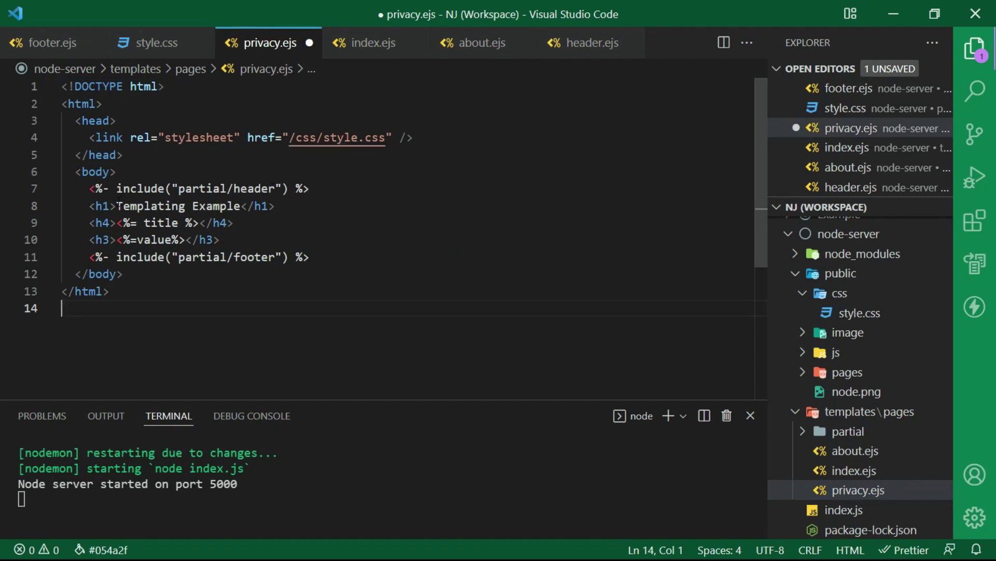
Replace the 'Templating Example' heading with PRIVACY POLICY, delete the title and value lines, and save
left_click_drag(117, 206, 241, 205)
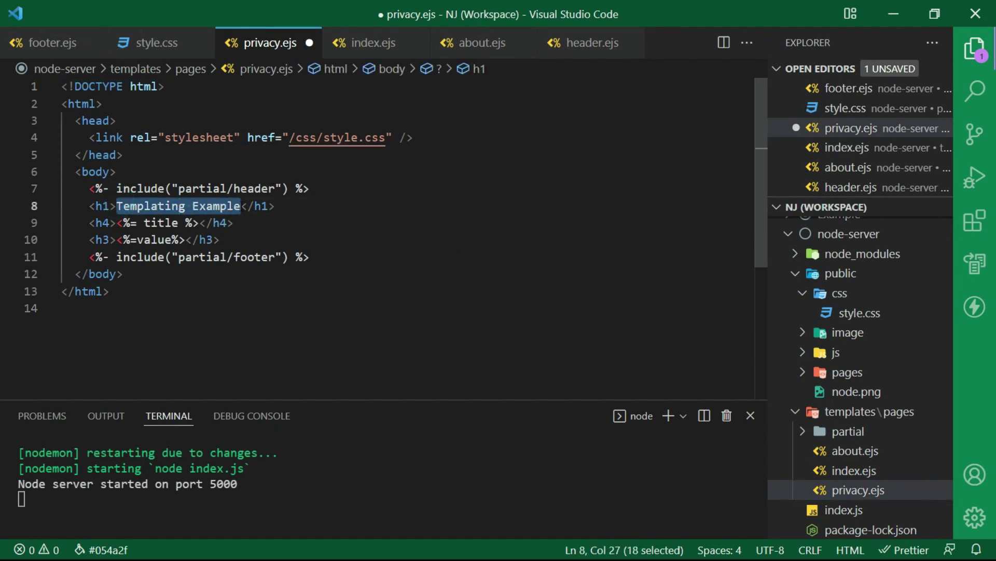
type("PRIVACY PO")
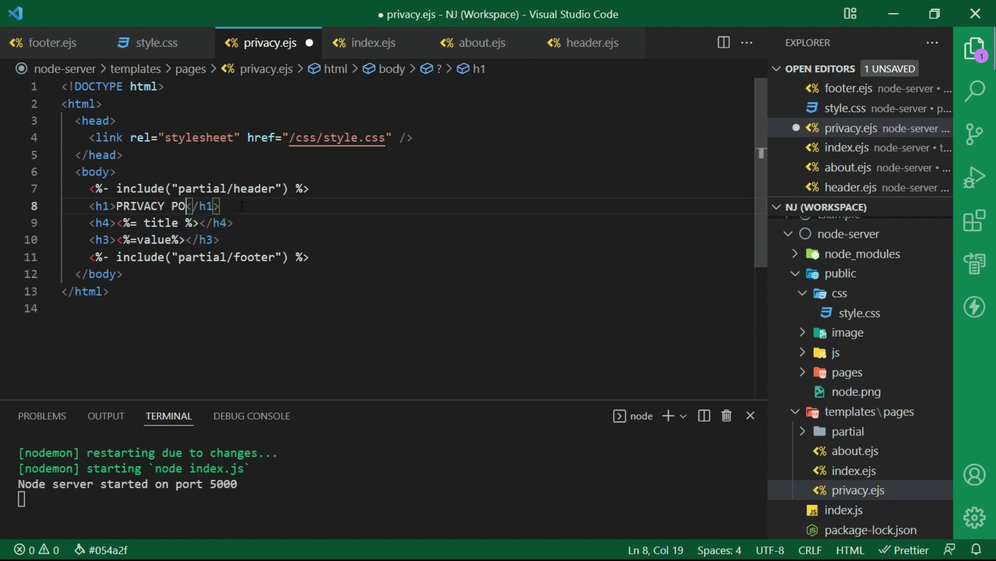
type("LICY")
key("ctrl+s")
scroll(235, 167, "down", 3)
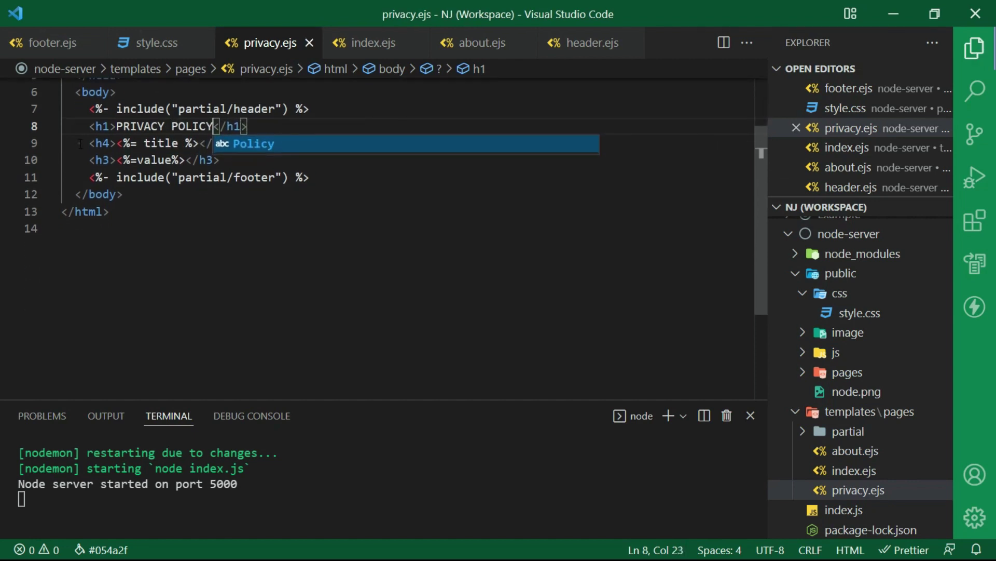
left_click_drag(88, 149, 235, 168)
key("BackSpace")
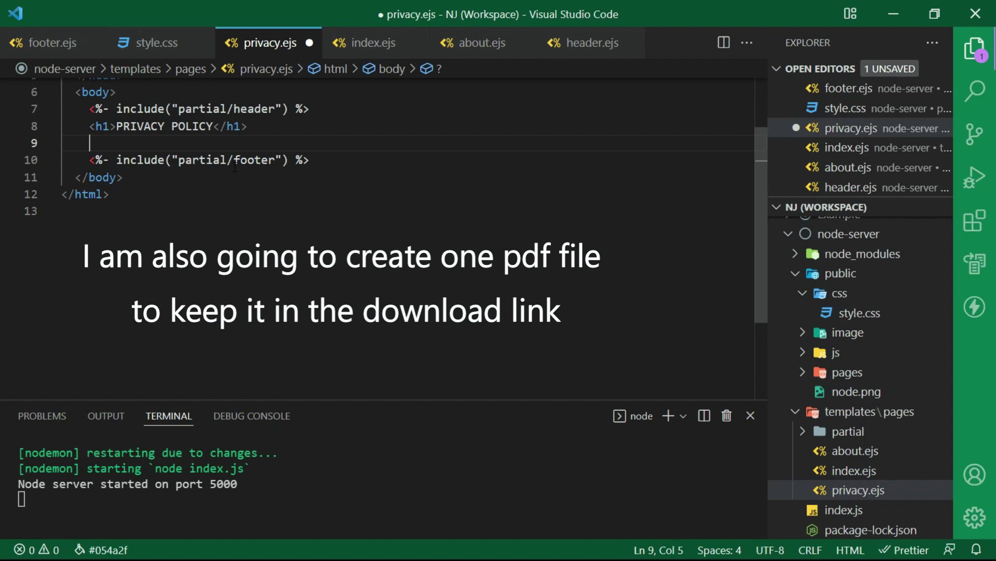
key("ctrl+s")
Reveal the project's public folder in File Explorer and open it
left_click(794, 272)
right_click(839, 286)
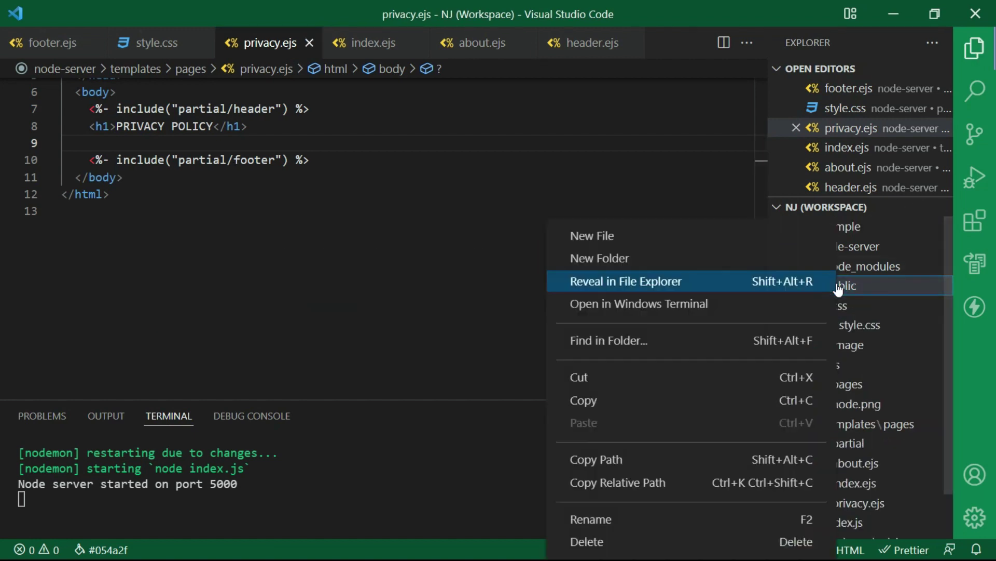
left_click(777, 281)
double_click(465, 135)
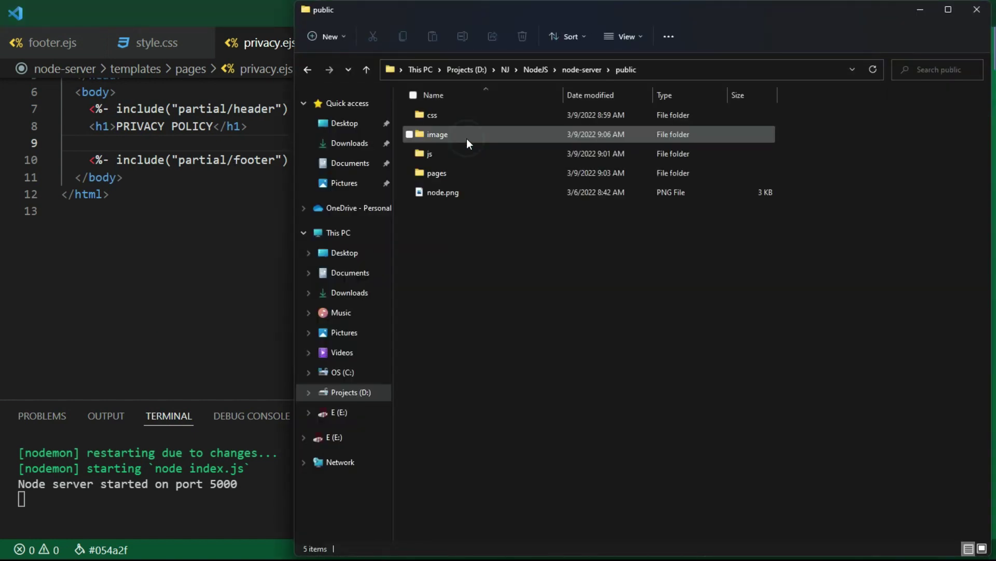
Create a new Microsoft Word Document in the public folder and open it
right_click(497, 294)
mouse_move(521, 393)
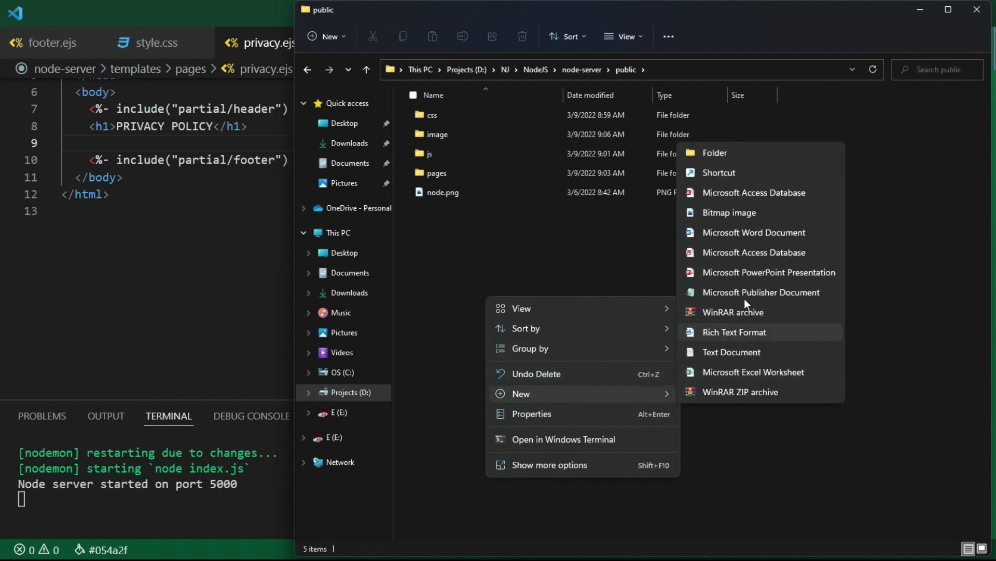
left_click(738, 235)
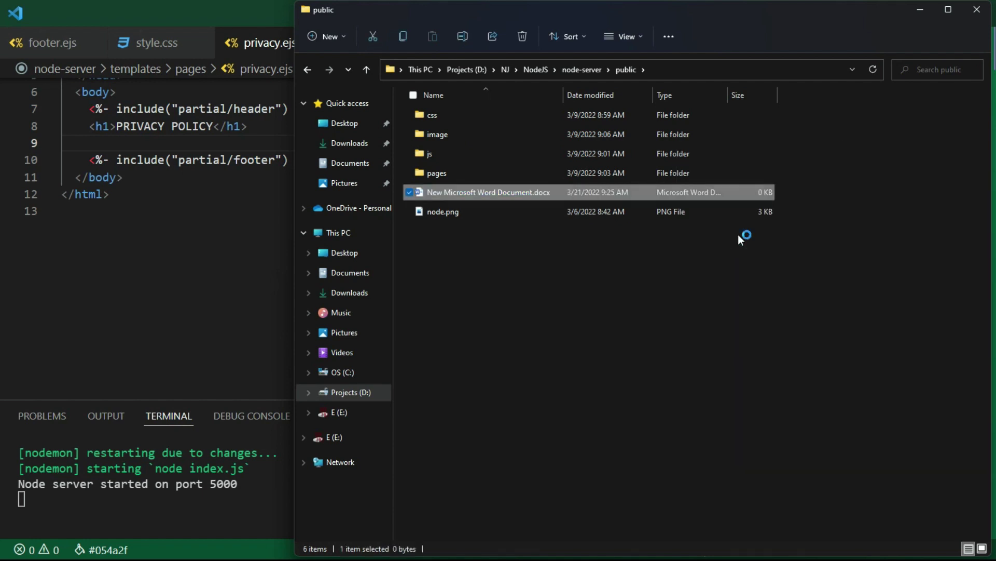
key("Return")
key("Return")
type("=rand()")
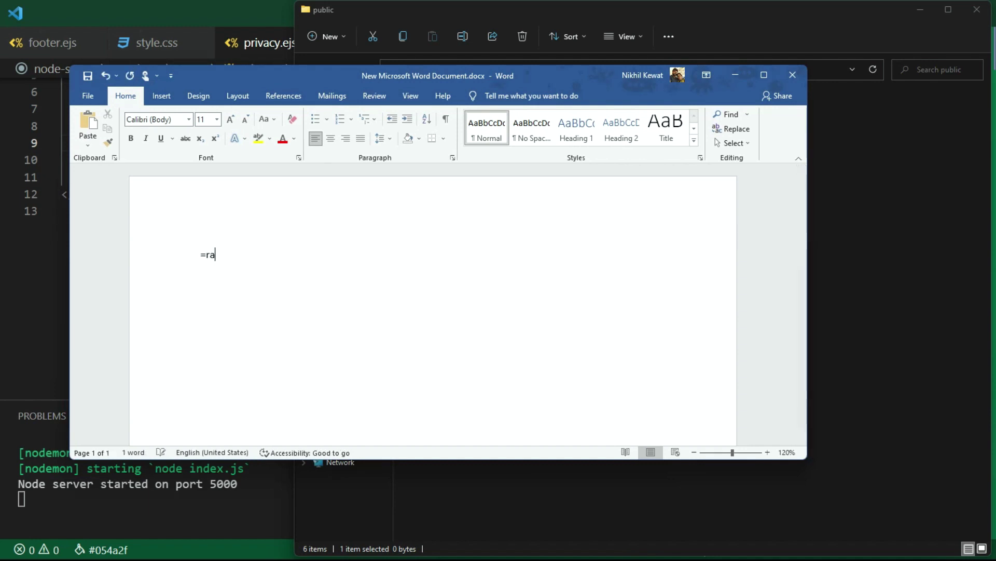
Generate sample paragraphs in the new document with the =rand() formula
key("Return")
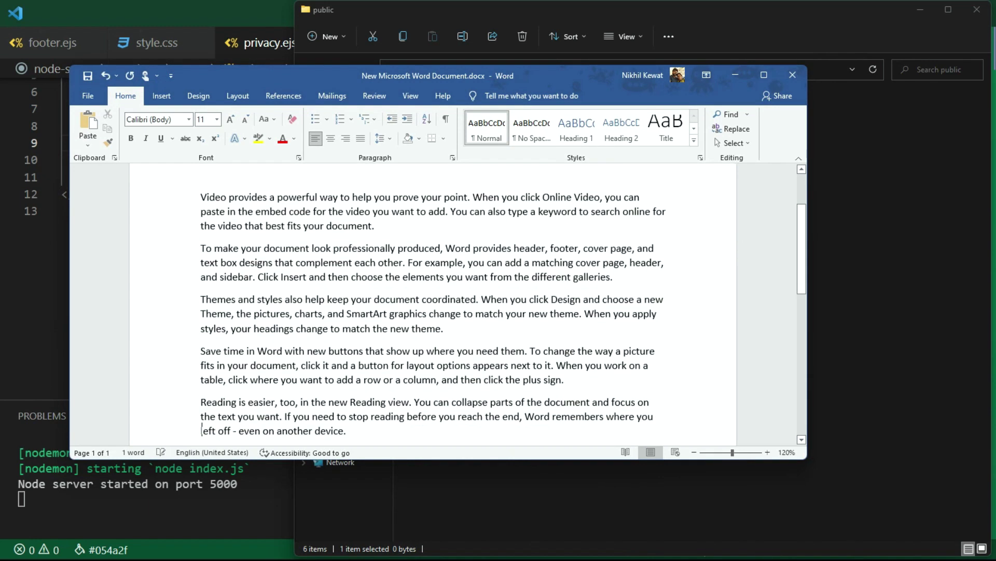
scroll(622, 220, "up", 3)
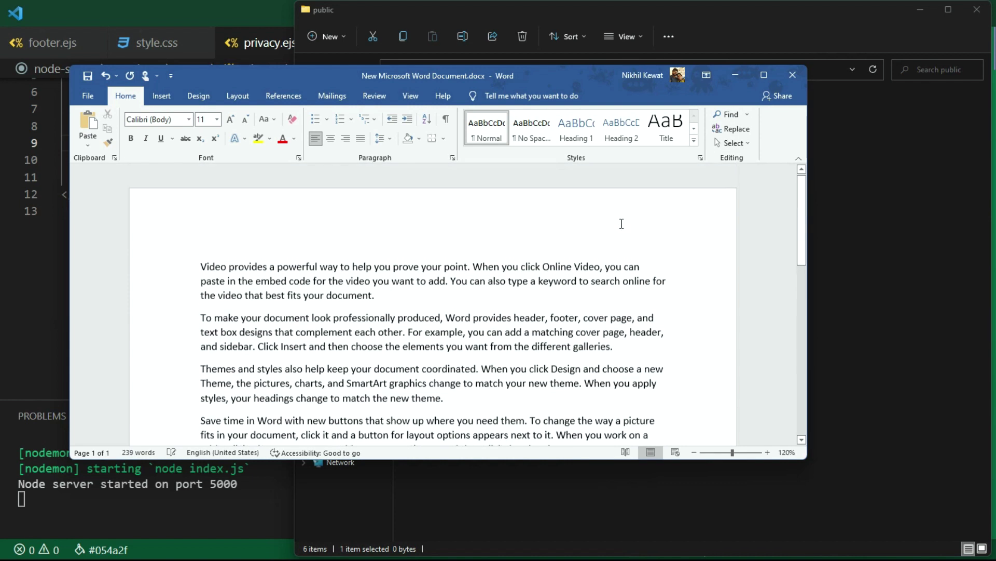
Save the document as PDF type, named privacypolicy, into the project's public folder
left_click(88, 96)
left_click(112, 263)
left_click(468, 203)
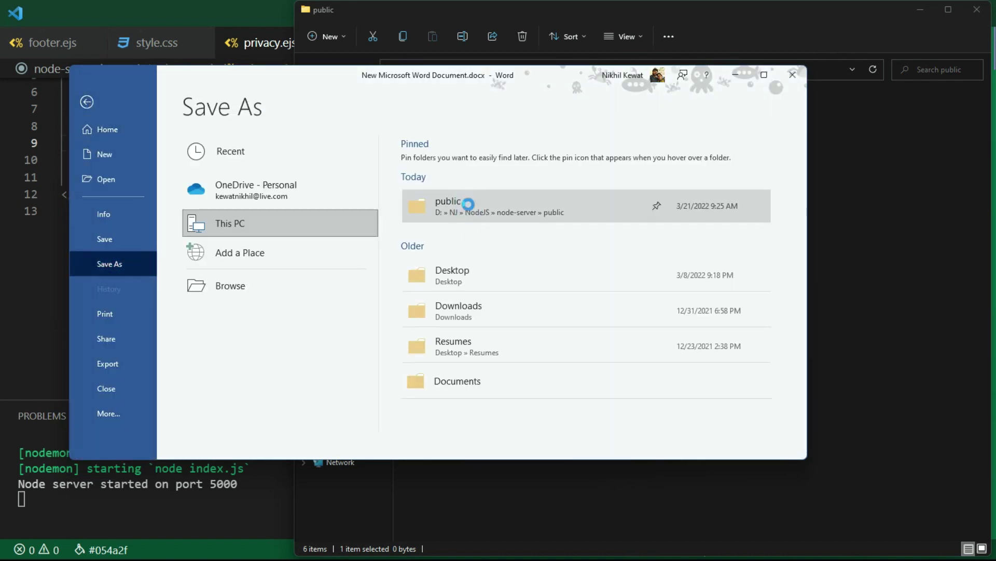
left_click(270, 318)
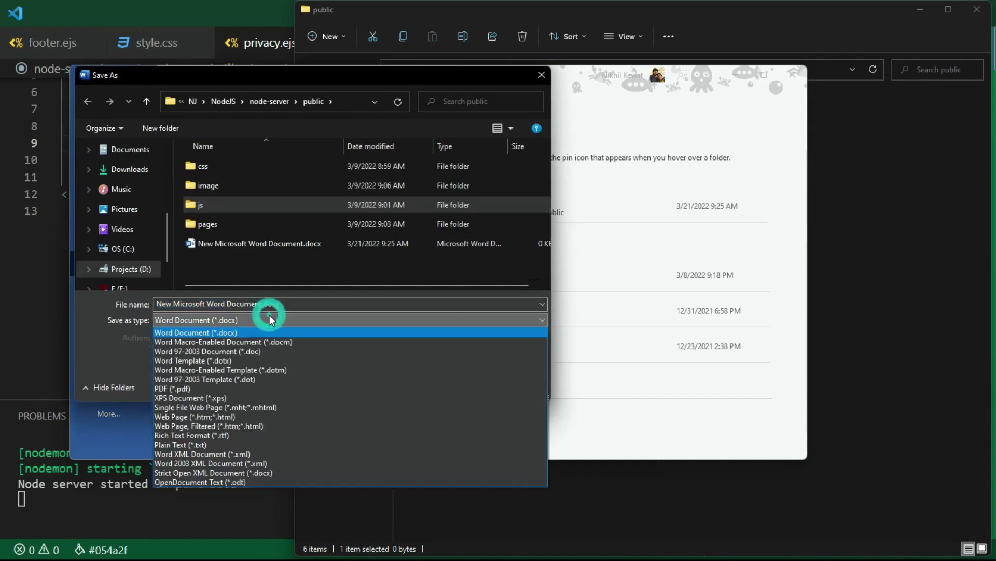
left_click(186, 387)
left_click(300, 304)
type("privacypolicy")
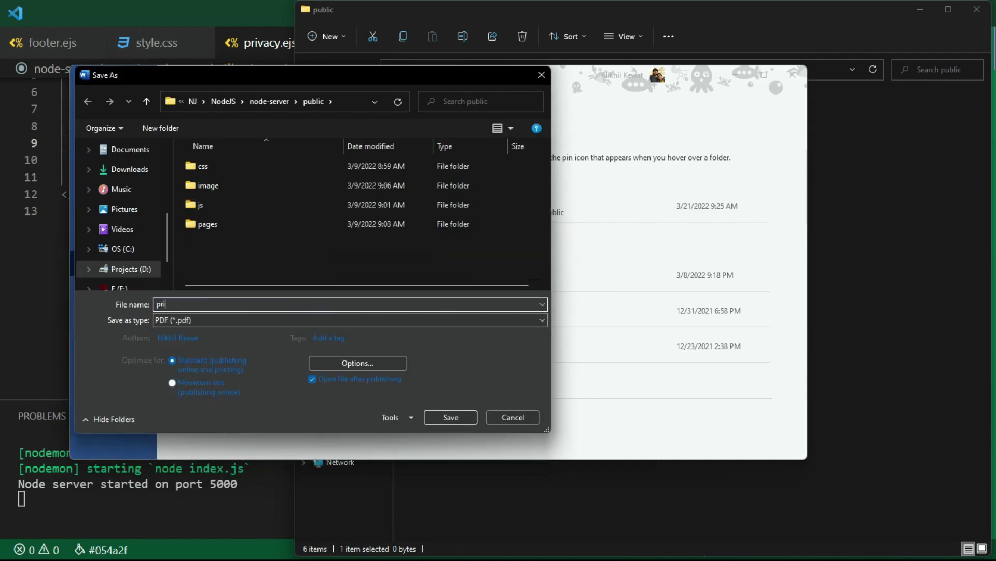
left_click(450, 417)
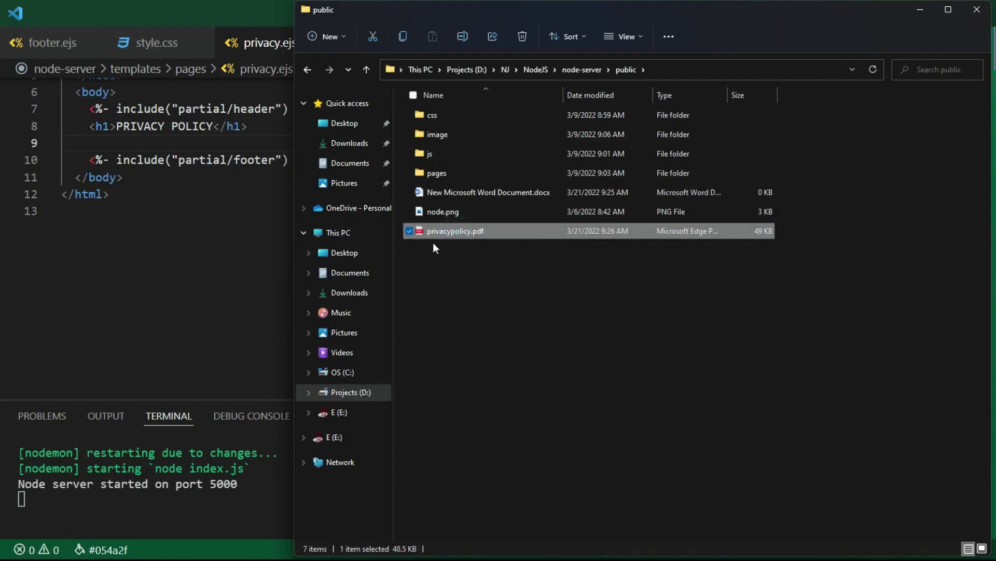
key("alt+Tab")
Add a 'Download Privacy Policy' link under the heading, href /privacypolicy.pdf, target _blank, and save
left_click(279, 126)
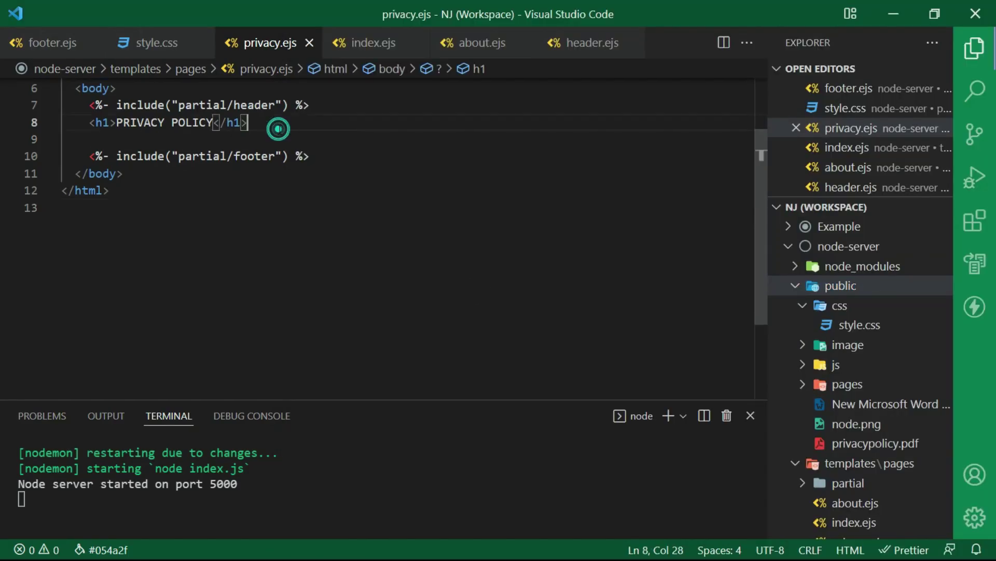
key("Down")
type("<a ")
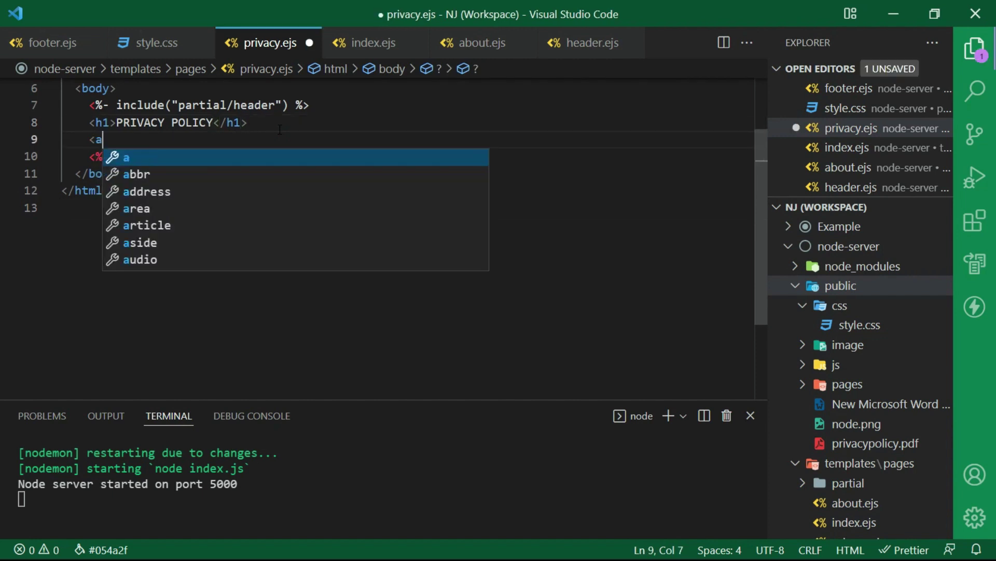
type("hr")
key("Return")
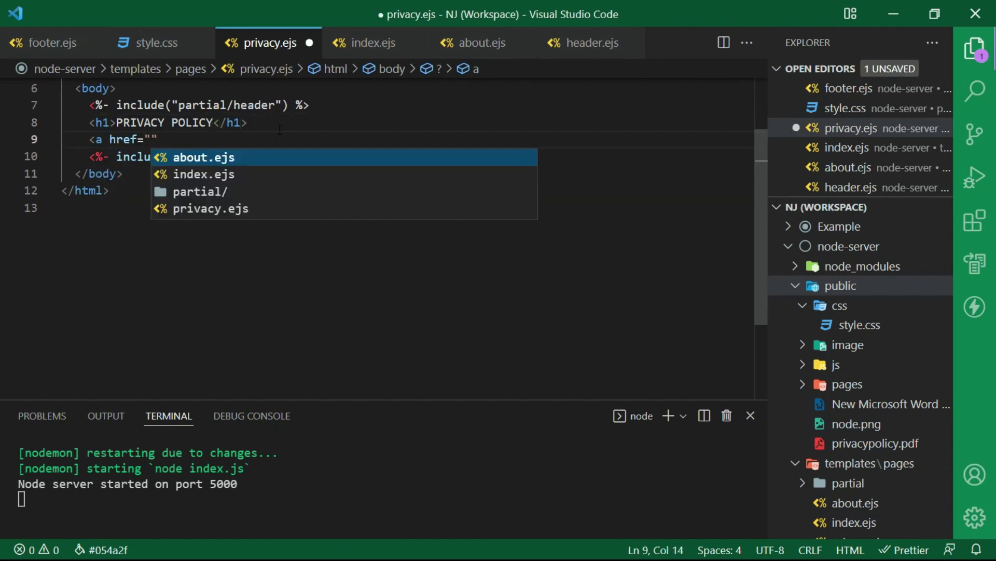
type("/")
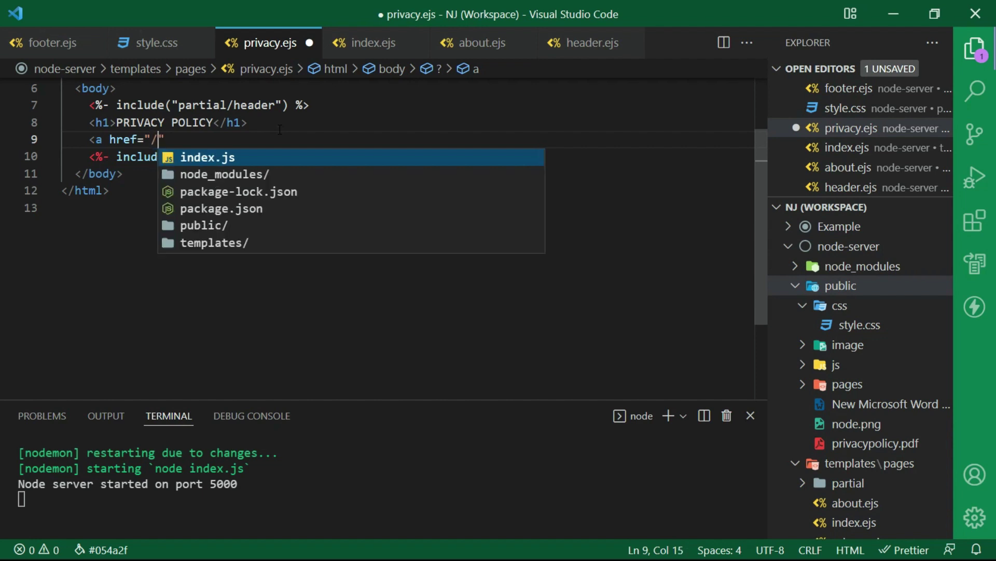
type("privacy")
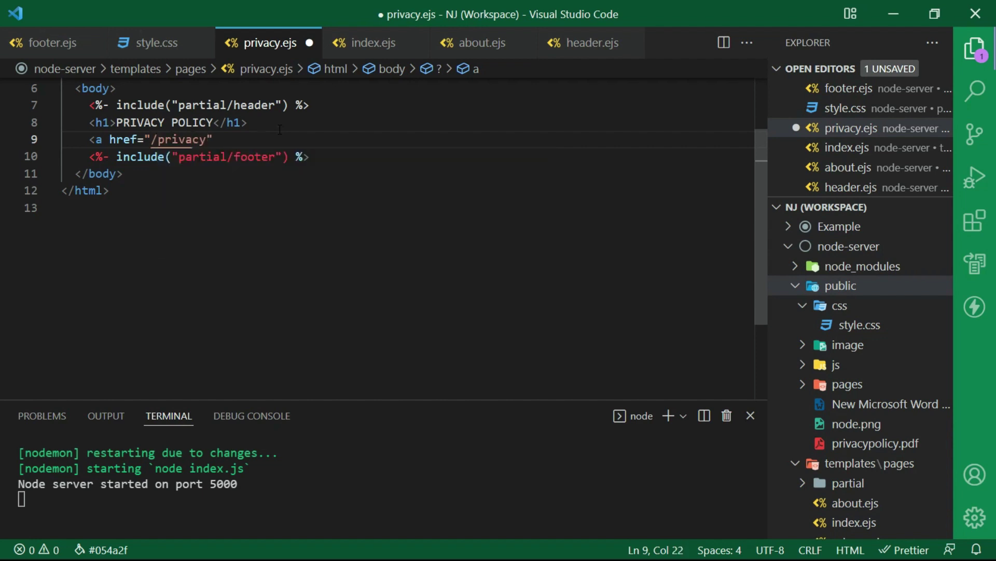
type("policy.pdf")
key("Right")
type(">")
key("Left")
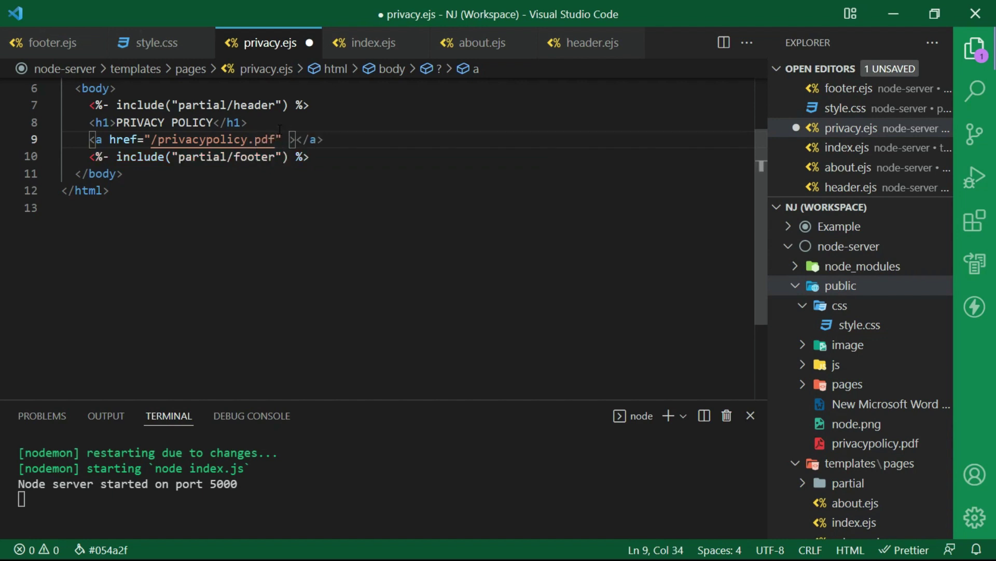
type("target=")
type("\"\"")
key("Left")
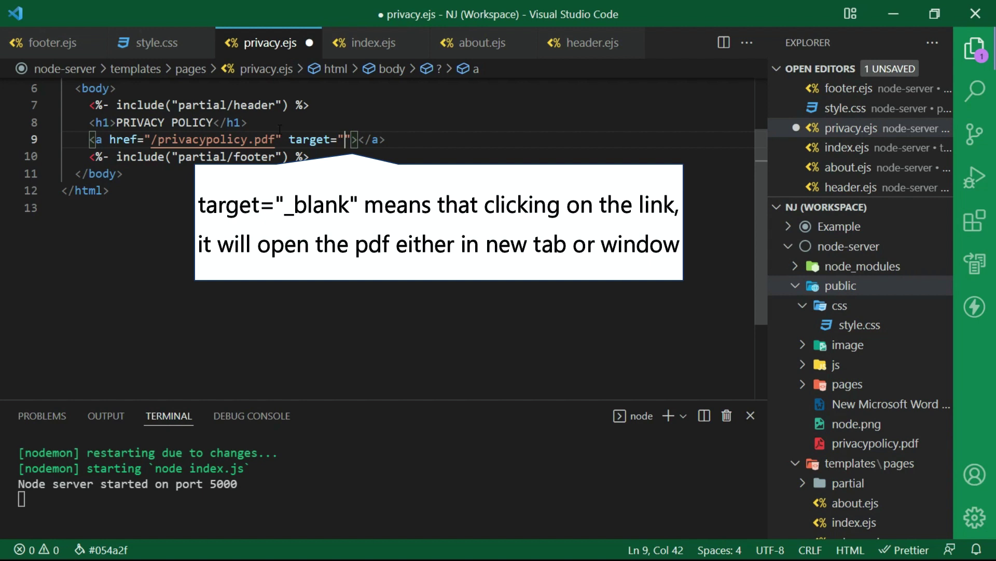
type("_bla")
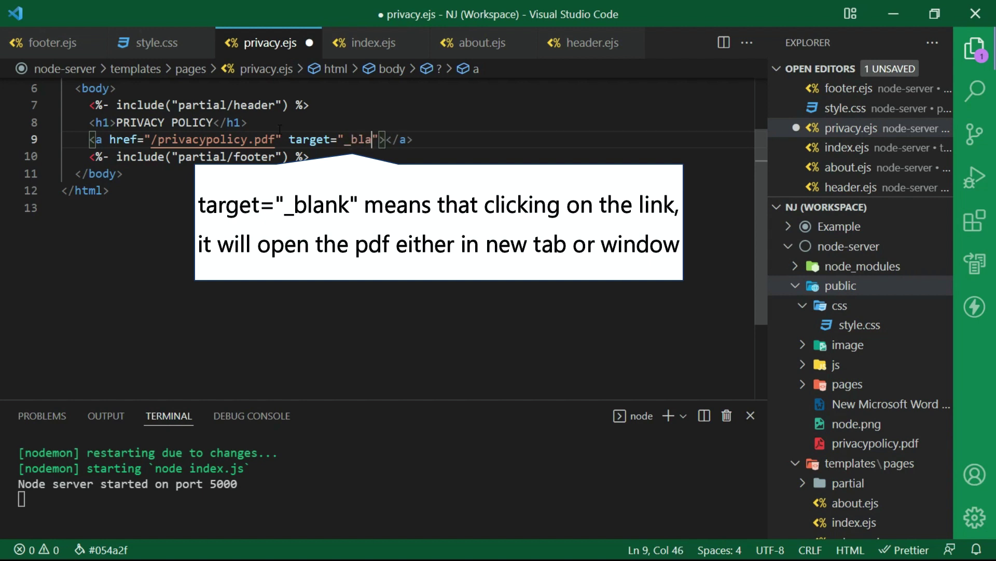
type("nk")
key("ctrl+s")
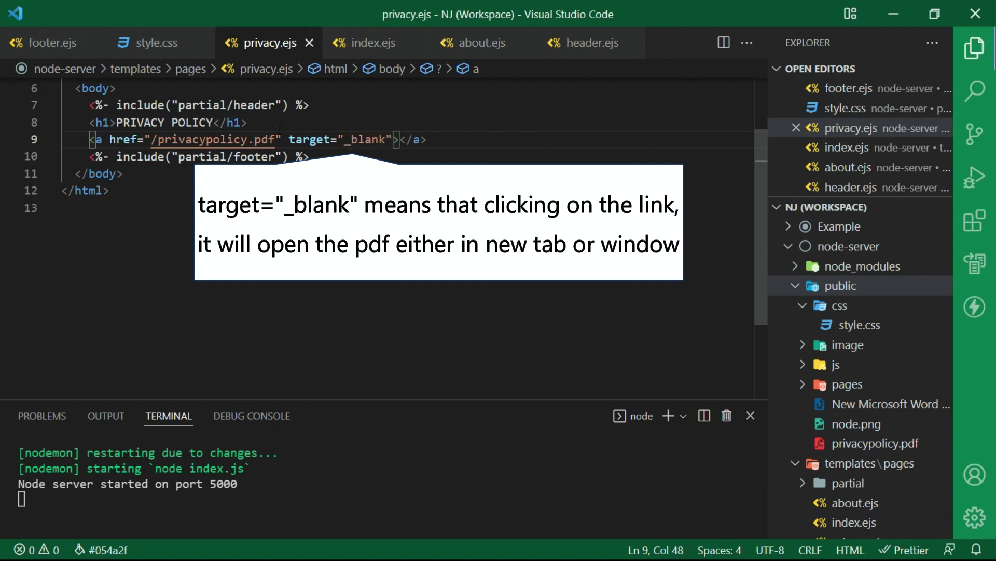
key("Right")
key("Right")
type("D")
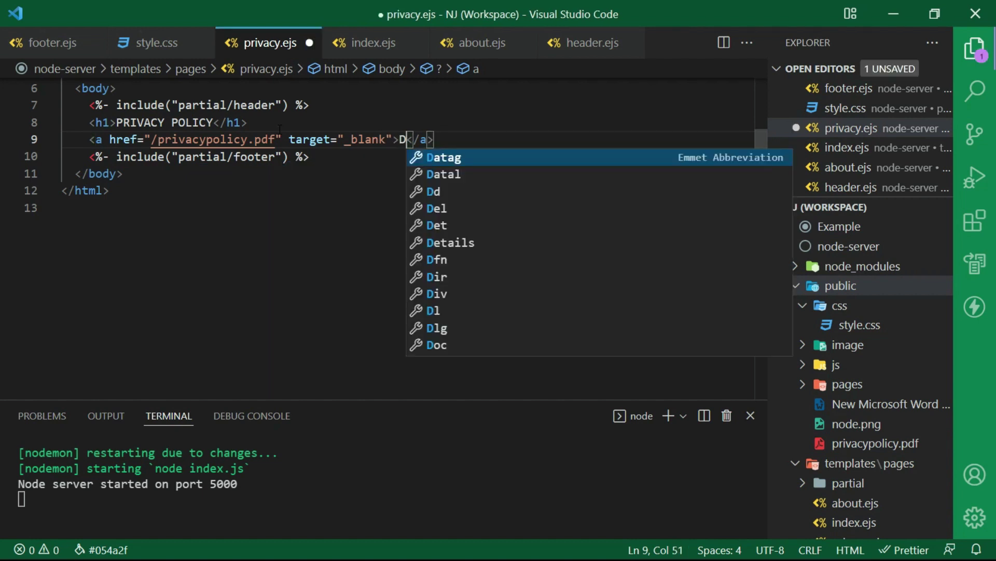
type("ownloa")
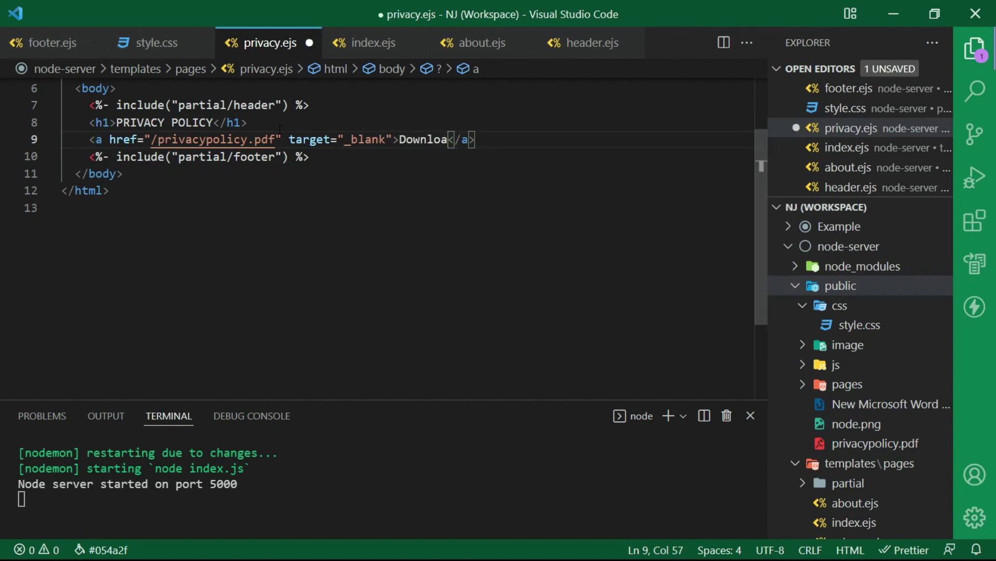
type("d Privacy Policy")
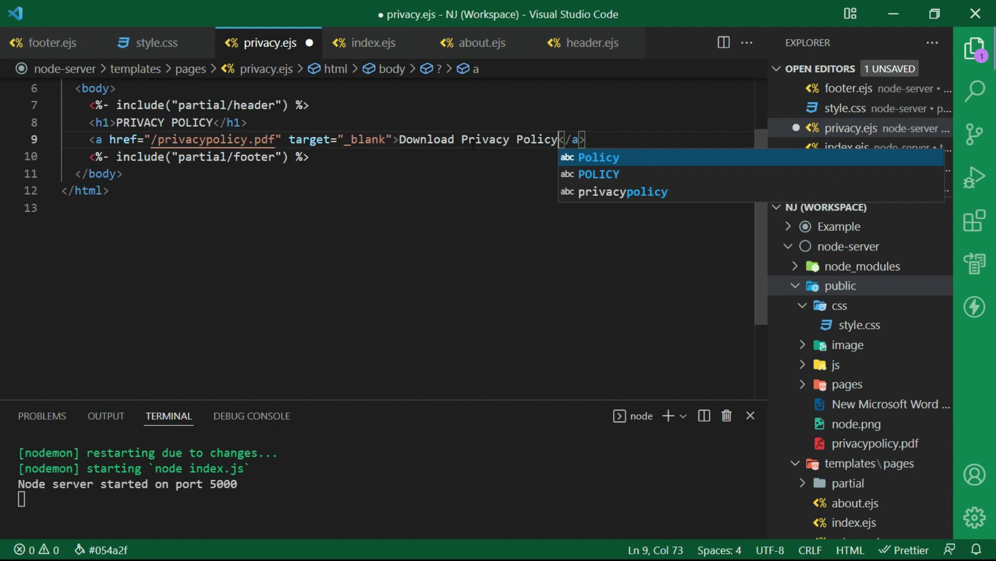
key("ctrl+s")
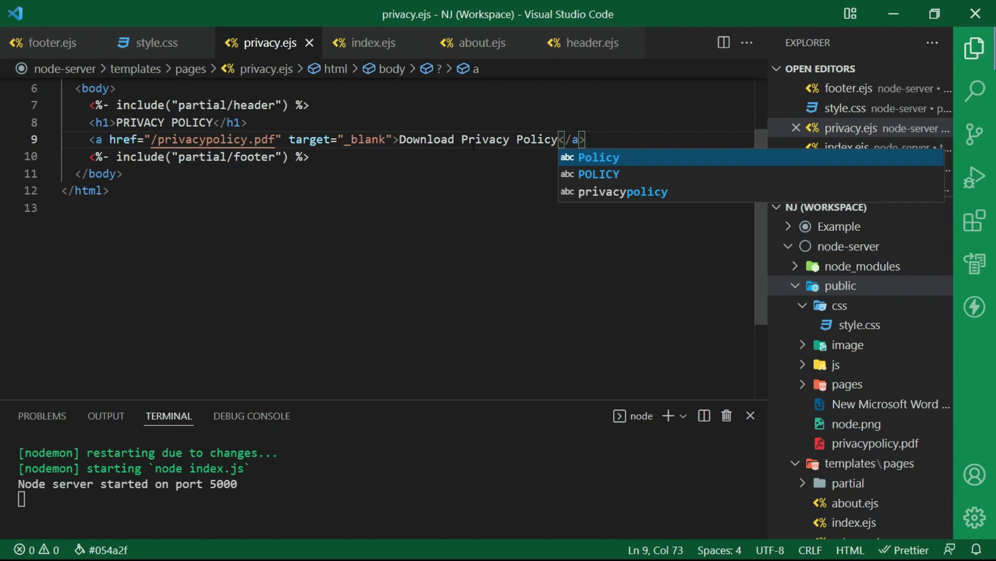
scroll(856, 351, "down", 1)
scroll(864, 444, "down", 2)
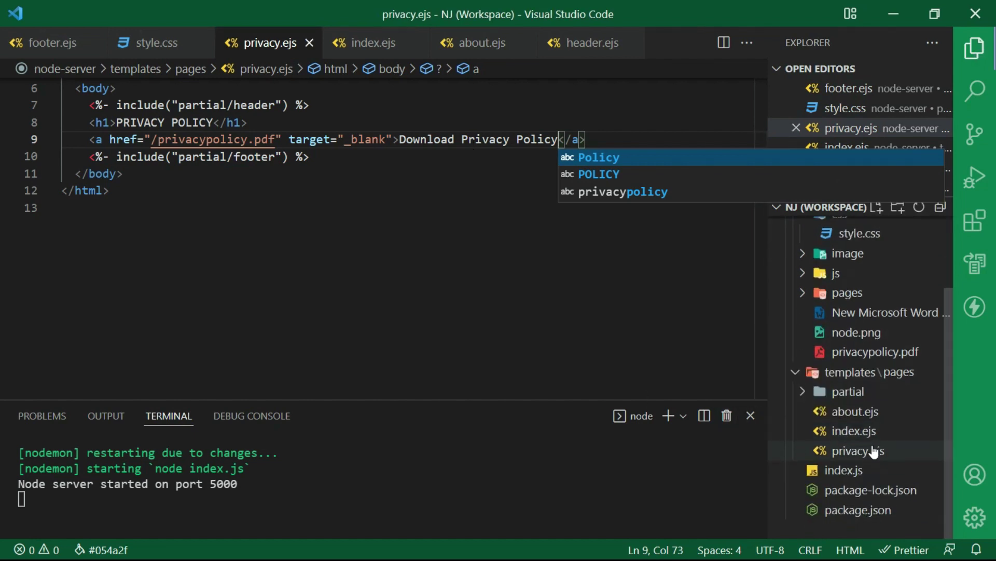
Add app.get("/privacy") rendering "privacy" after the about route in index.js and save
left_click(845, 472)
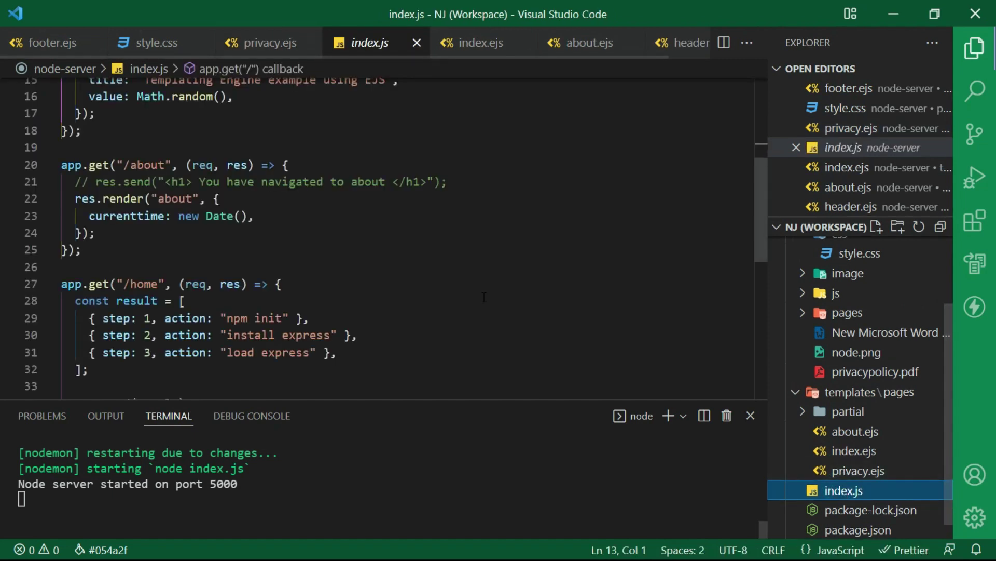
left_click(121, 257)
key("Return")
key("Return")
type("app")
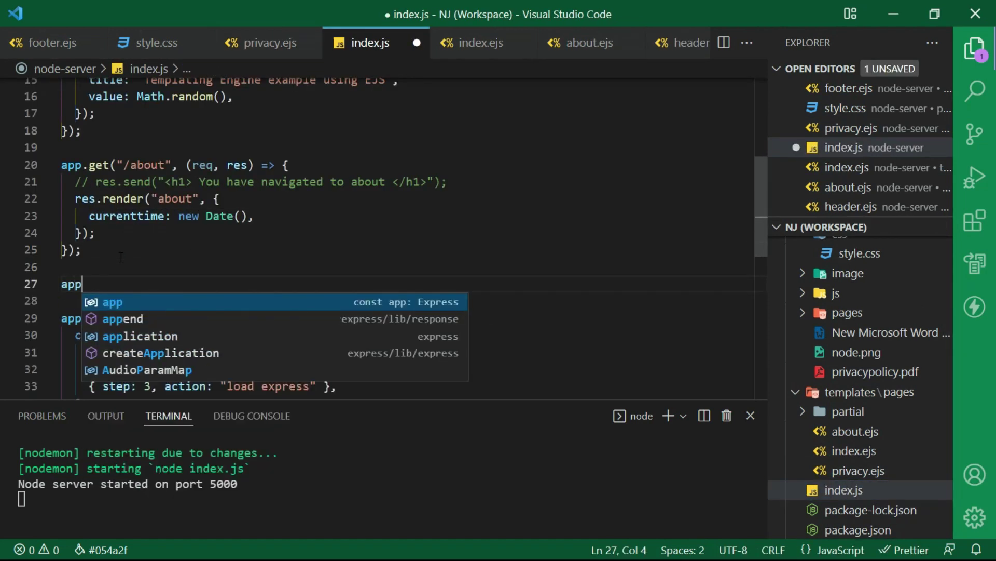
type(".get(\"/")
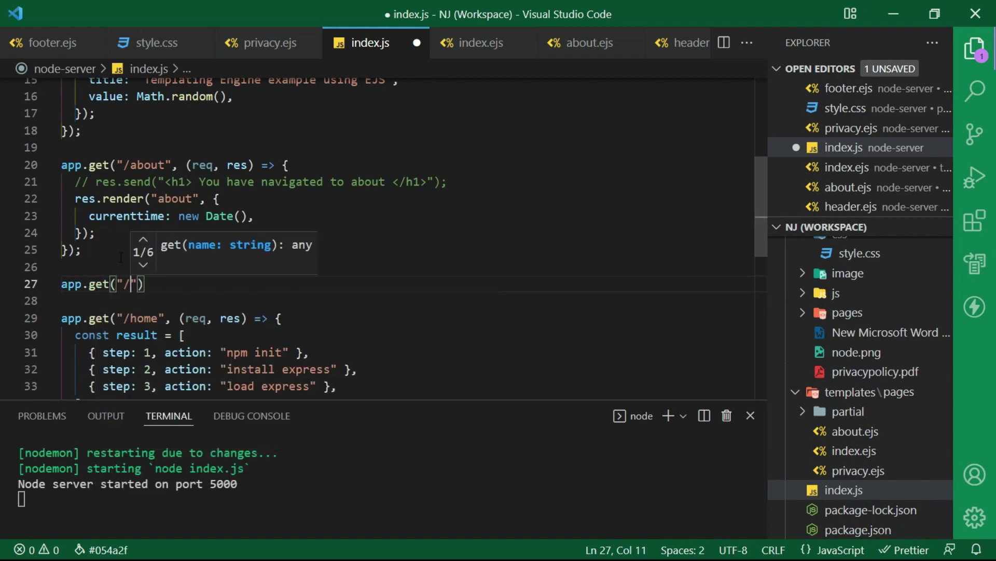
type("priva")
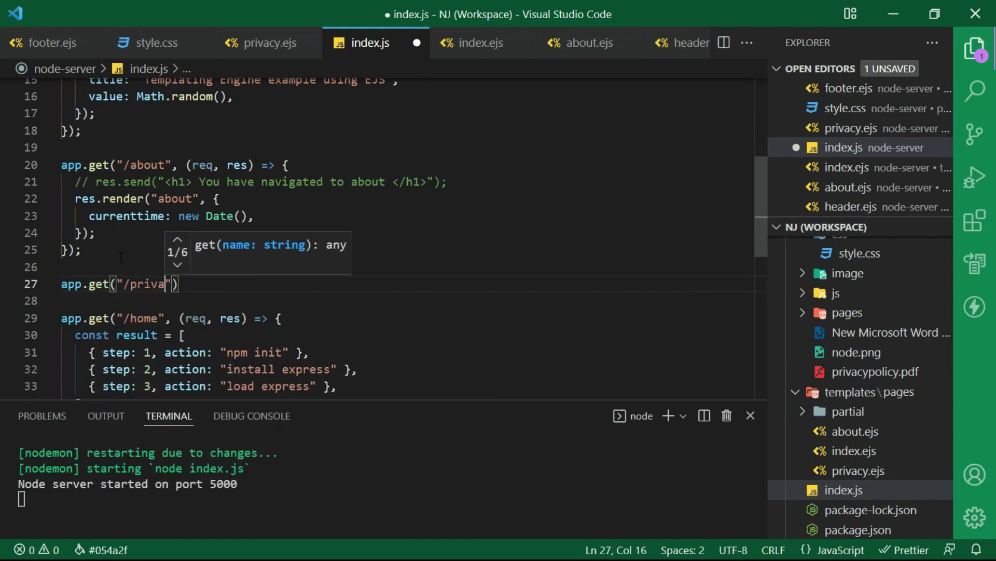
type("cy\", ")
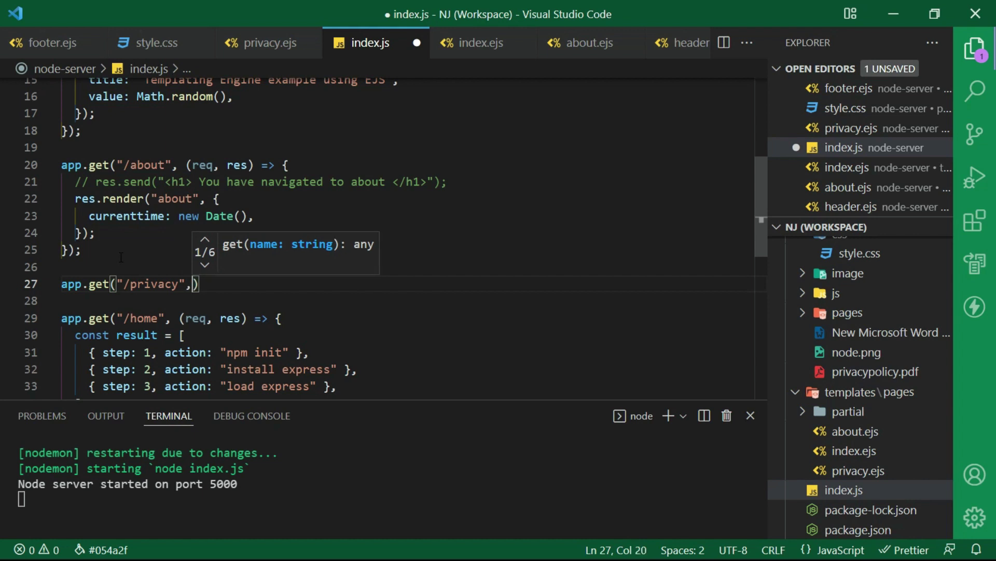
type("(re")
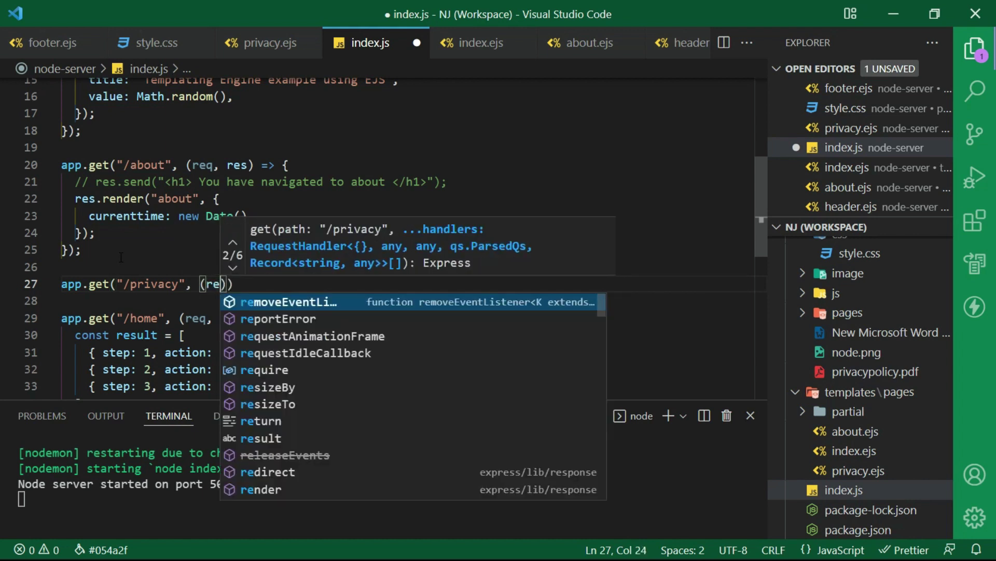
type("q, res")
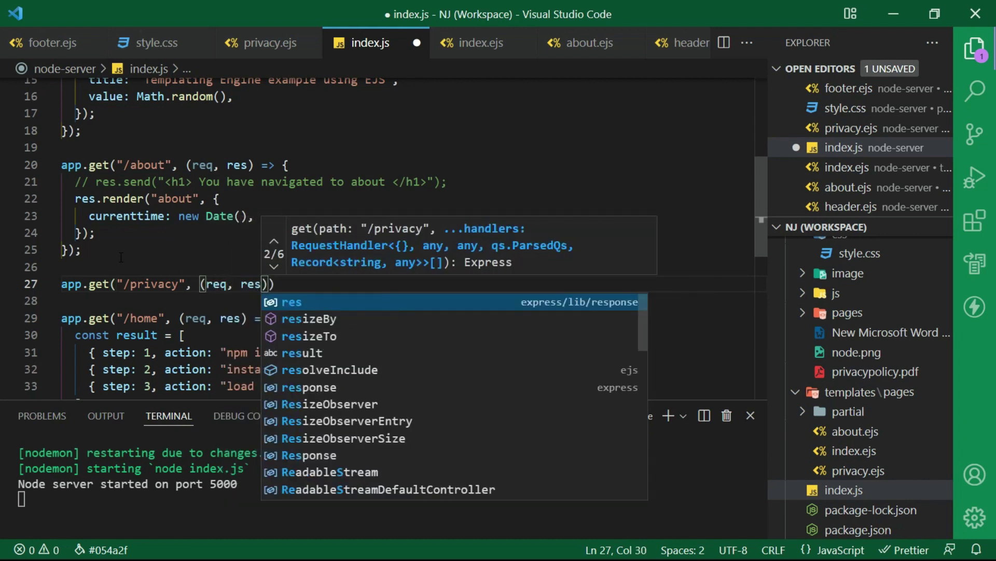
type(")")
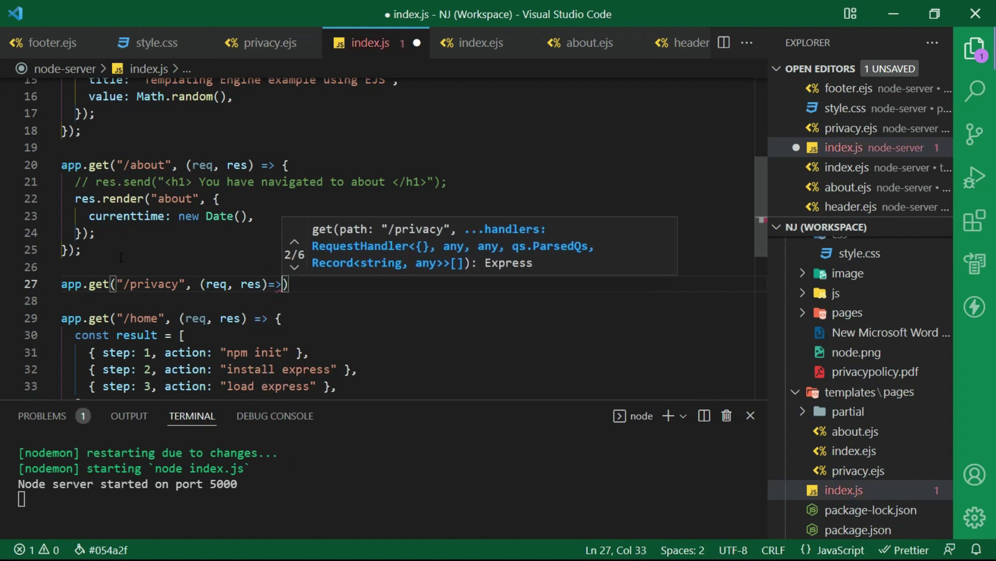
type("=>{")
key("Return")
type("res")
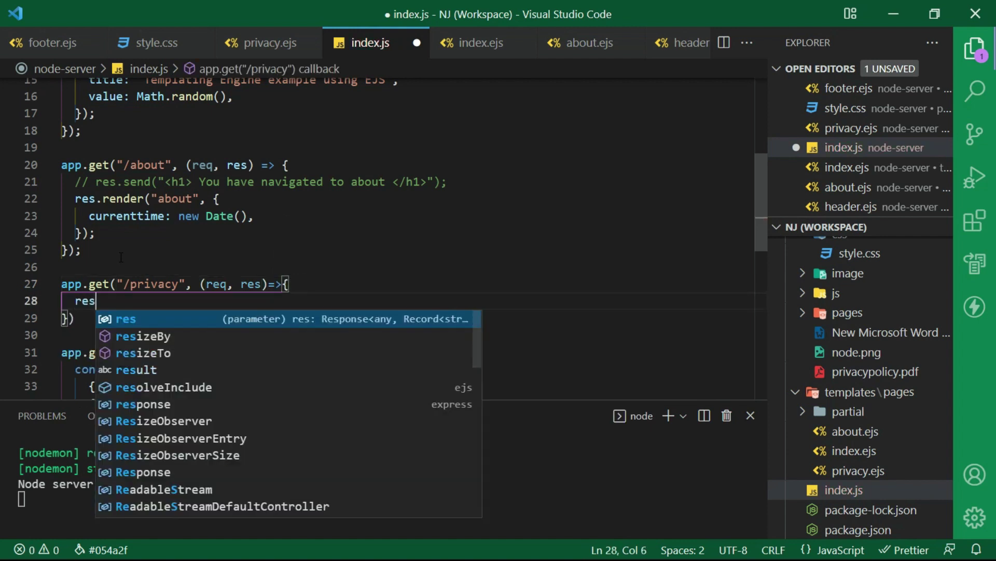
type(".render")
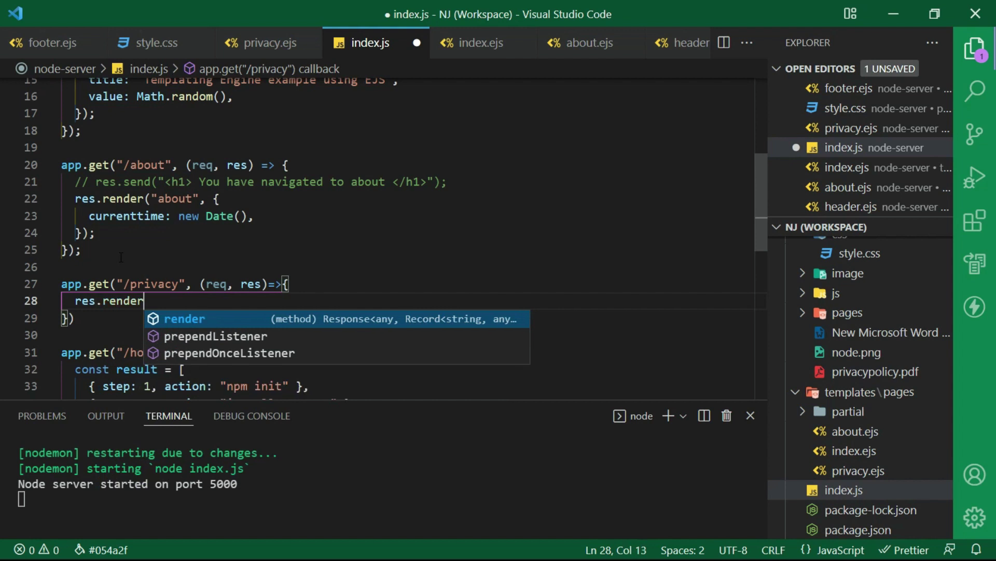
type("(\"priv")
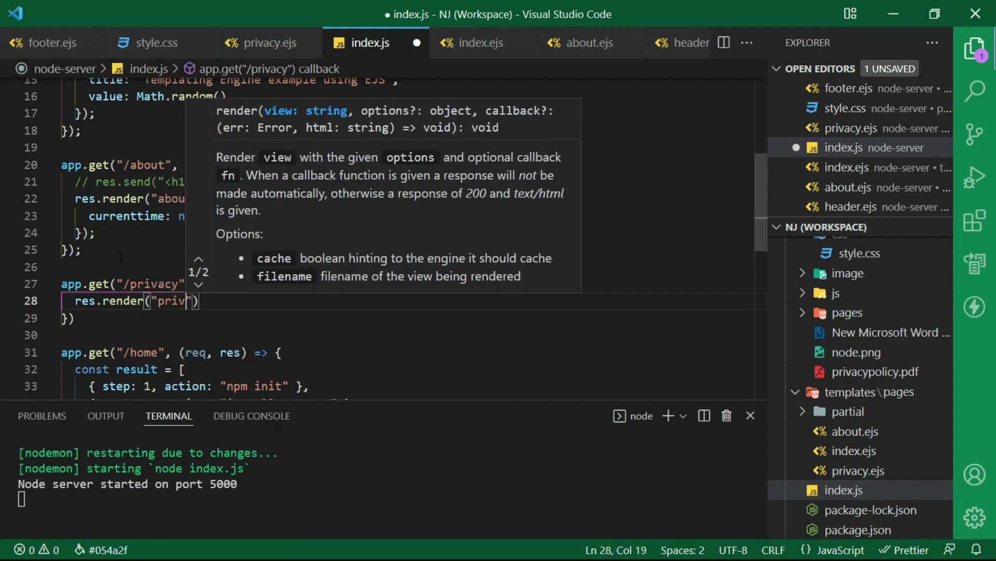
type("acy\");")
key("ctrl+s")
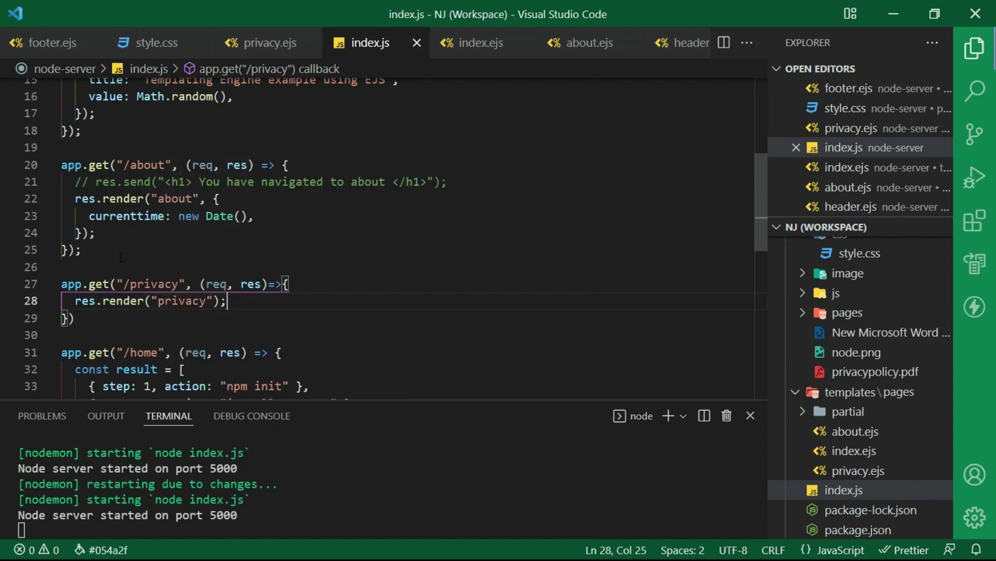
left_click_drag(124, 284, 180, 283)
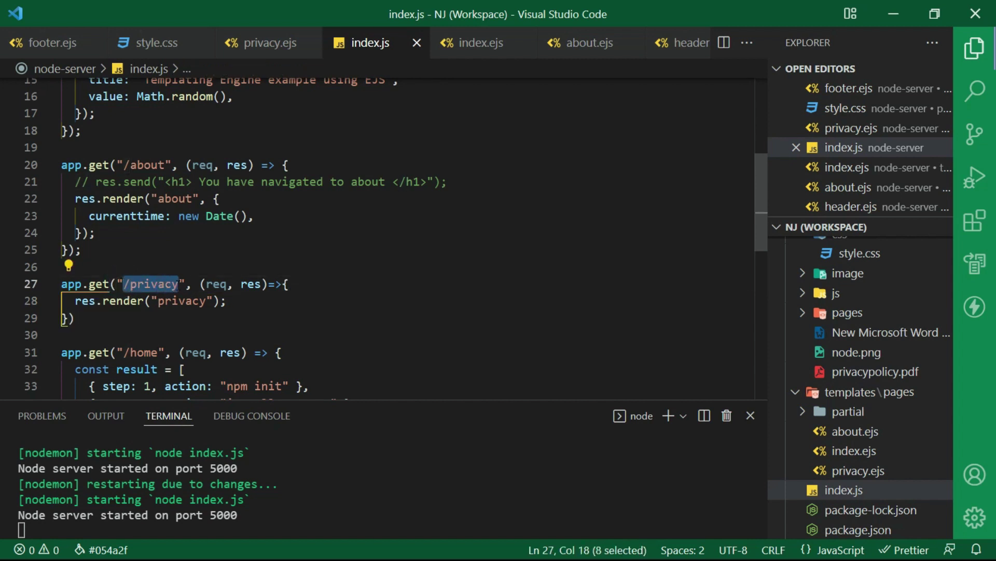
Change footer.ejs's Privacy Policy href to "/privacy", save, and reload the site in Chrome
left_click(849, 413)
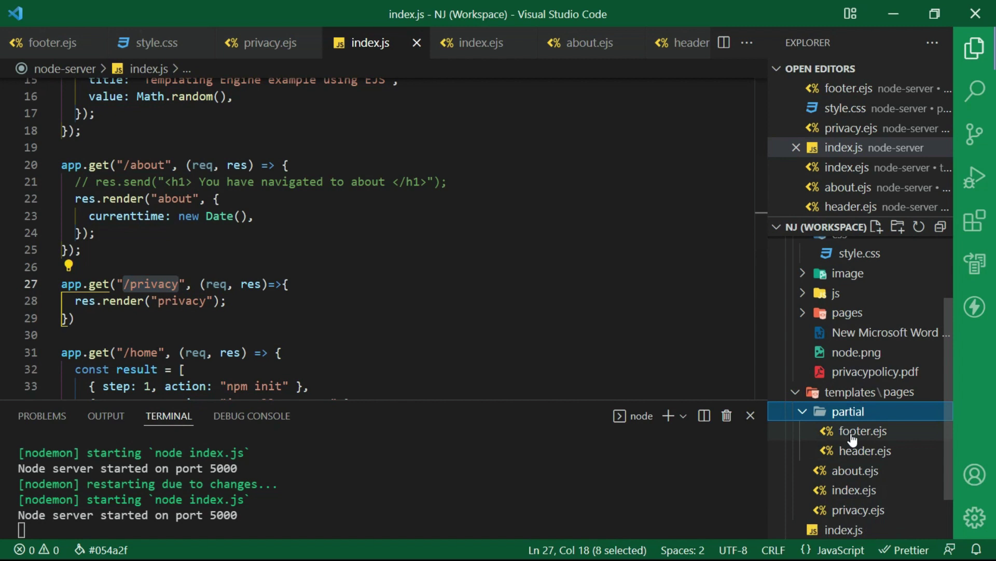
left_click(852, 440)
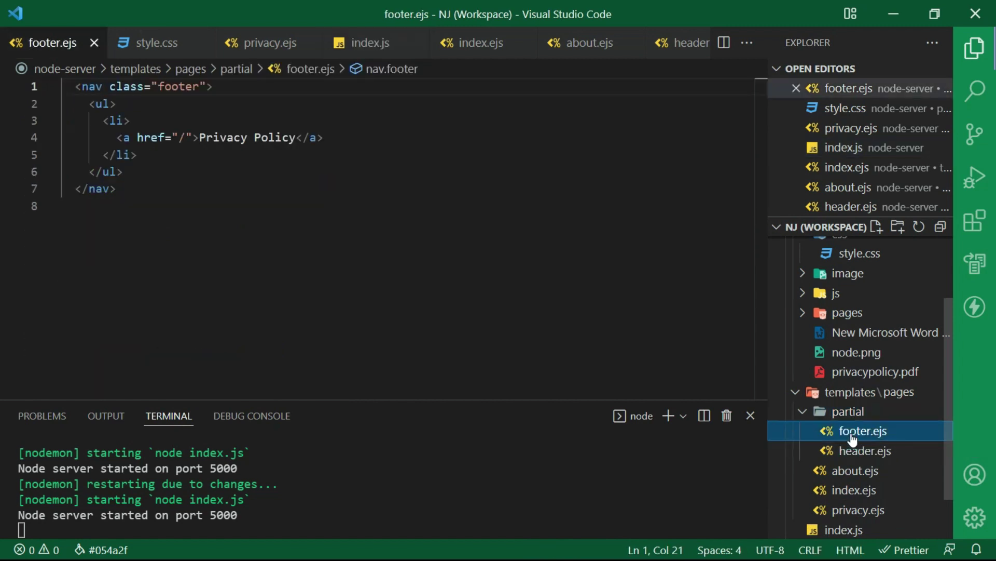
left_click(196, 137)
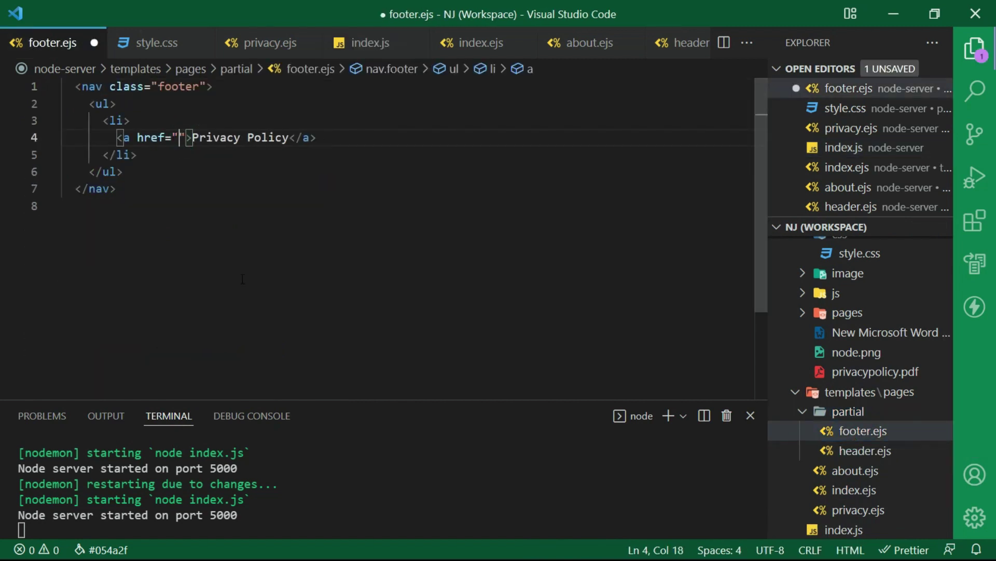
type("/privacy")
key("ctrl+s")
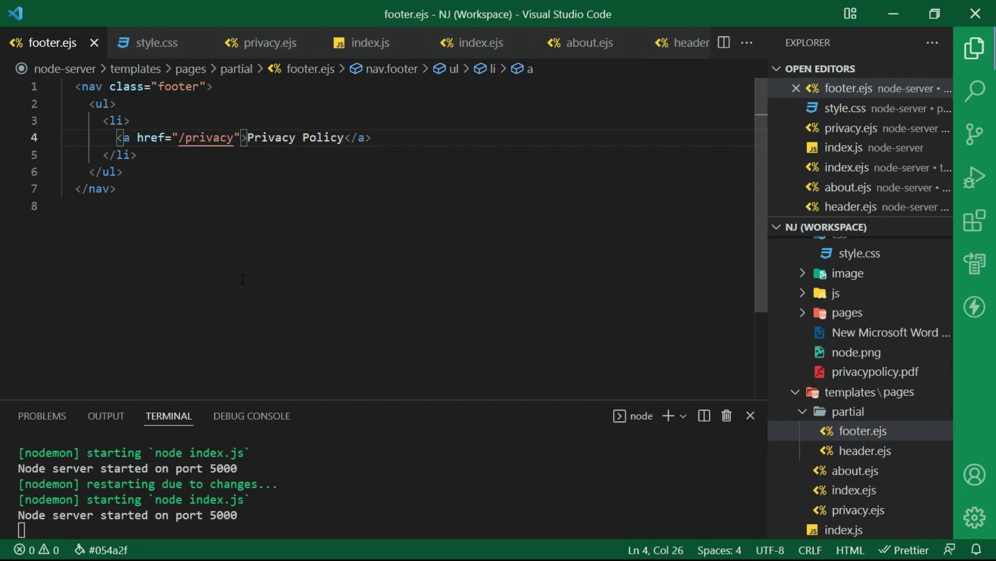
key("alt+Tab")
left_click(53, 32)
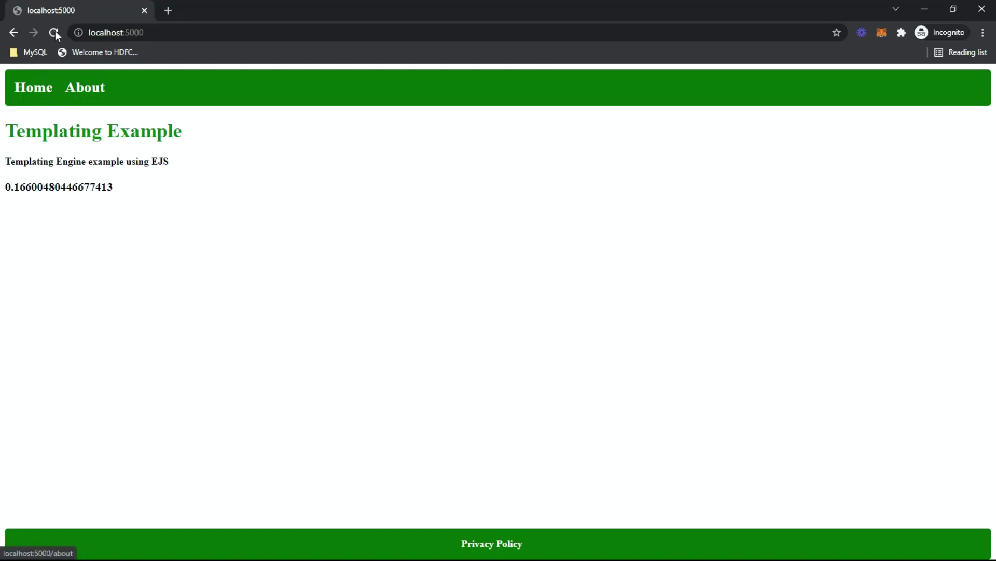
Visit Home and About, then reach the Privacy Policy page through the footer link
left_click(39, 92)
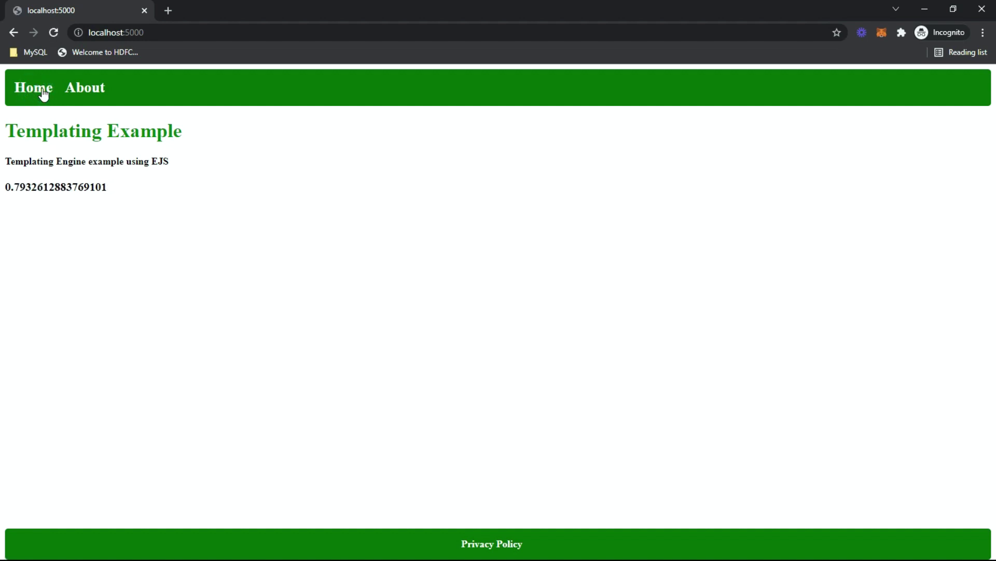
left_click(81, 93)
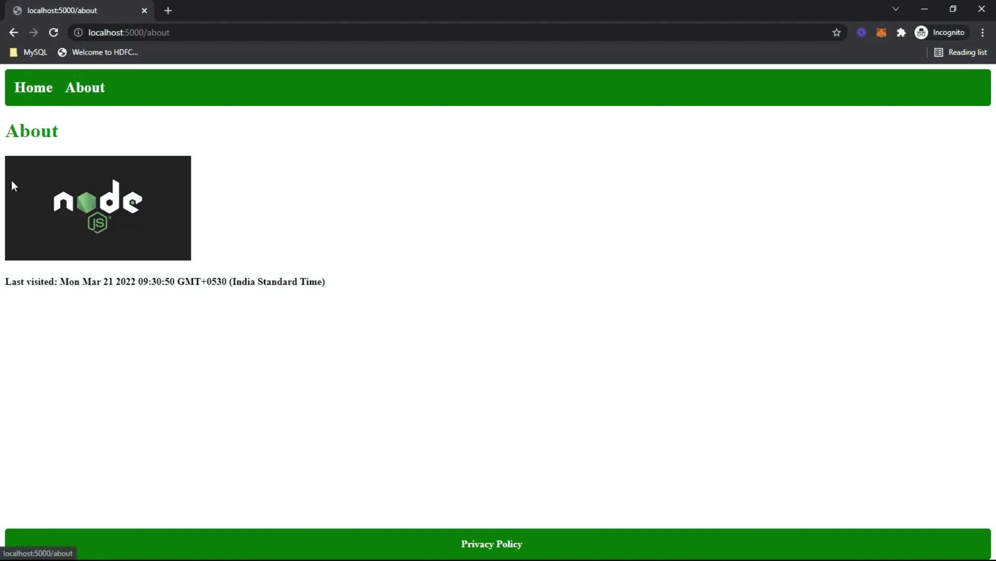
left_click(486, 545)
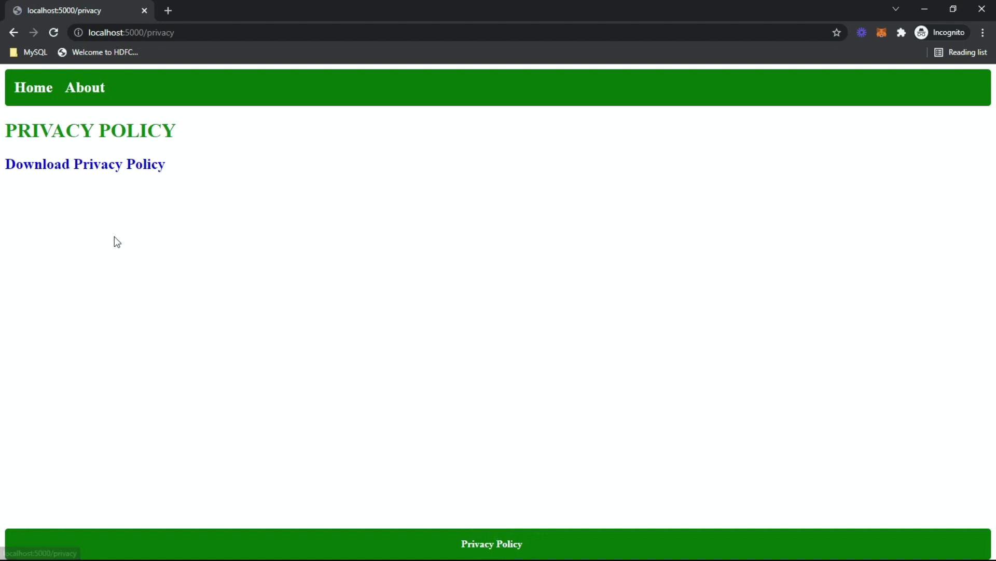
left_click(91, 167)
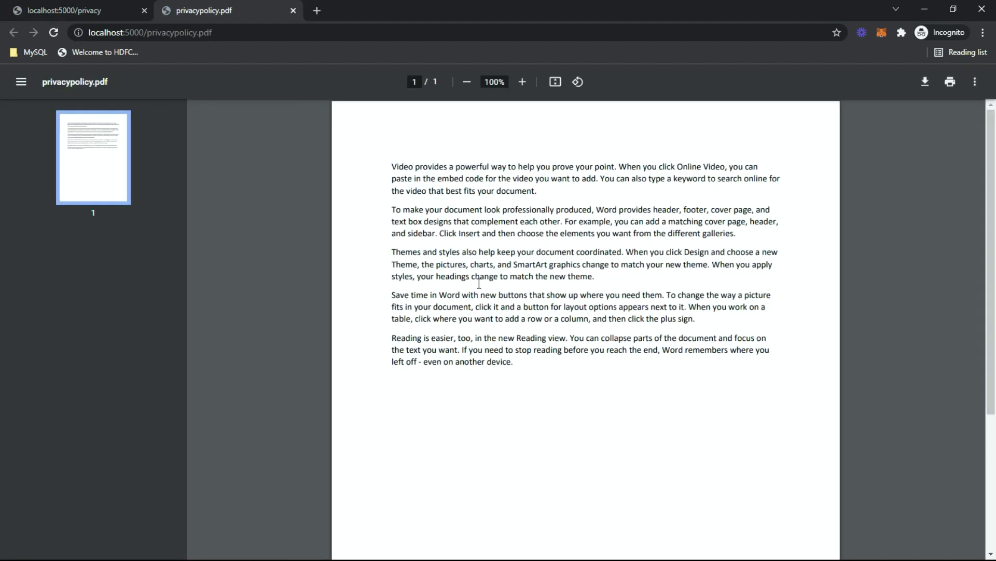
scroll(477, 341, "down", 3)
scroll(477, 340, "up", 3)
scroll(476, 412, "down", 3)
scroll(477, 413, "up", 3)
left_click(291, 12)
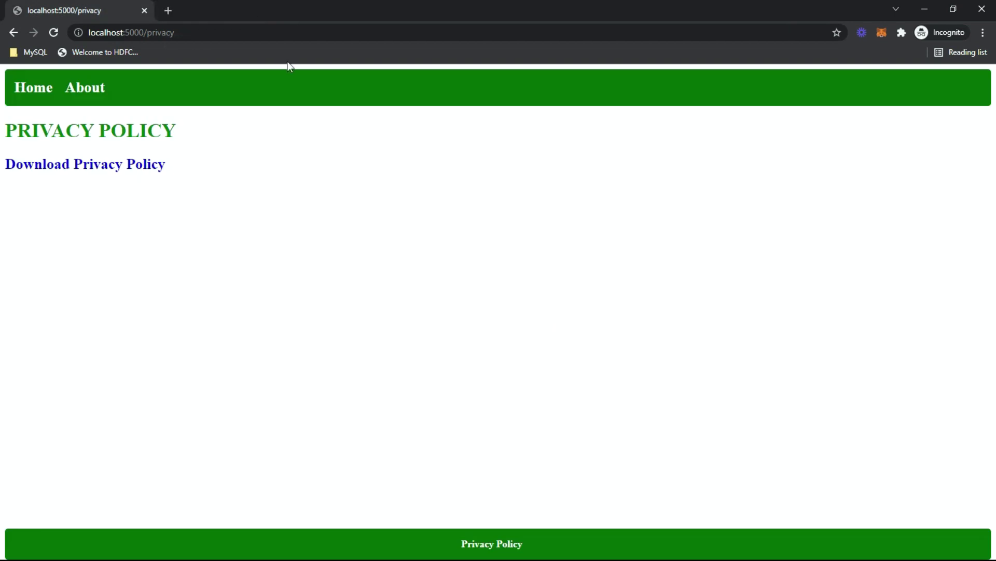